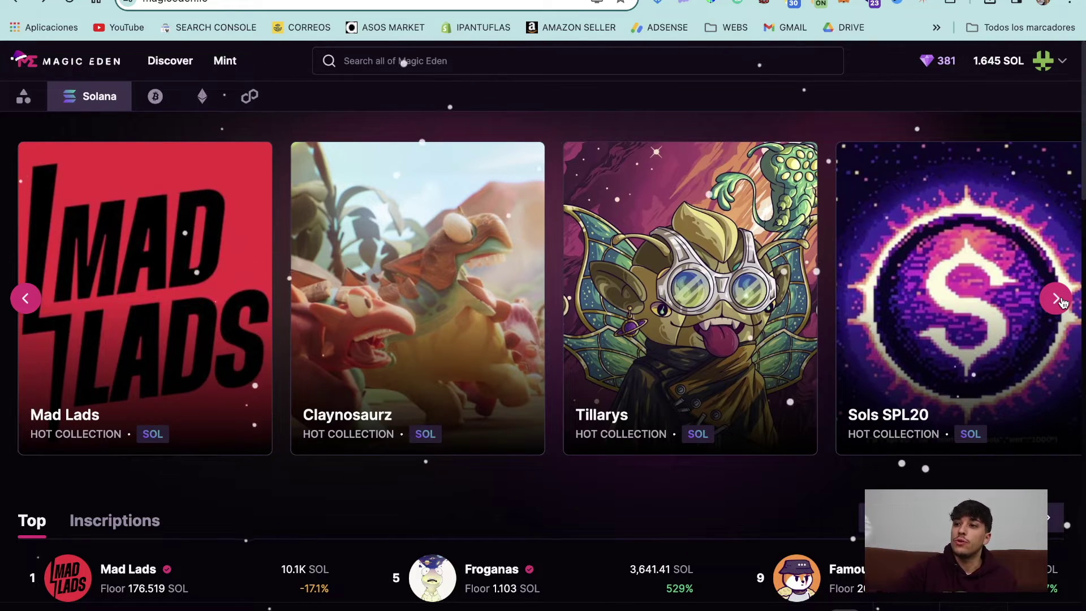
- Open the Tillarys collection from the featured carousel and read its royalties and description
{"action": "left_click", "coordinate": [1057, 299]}
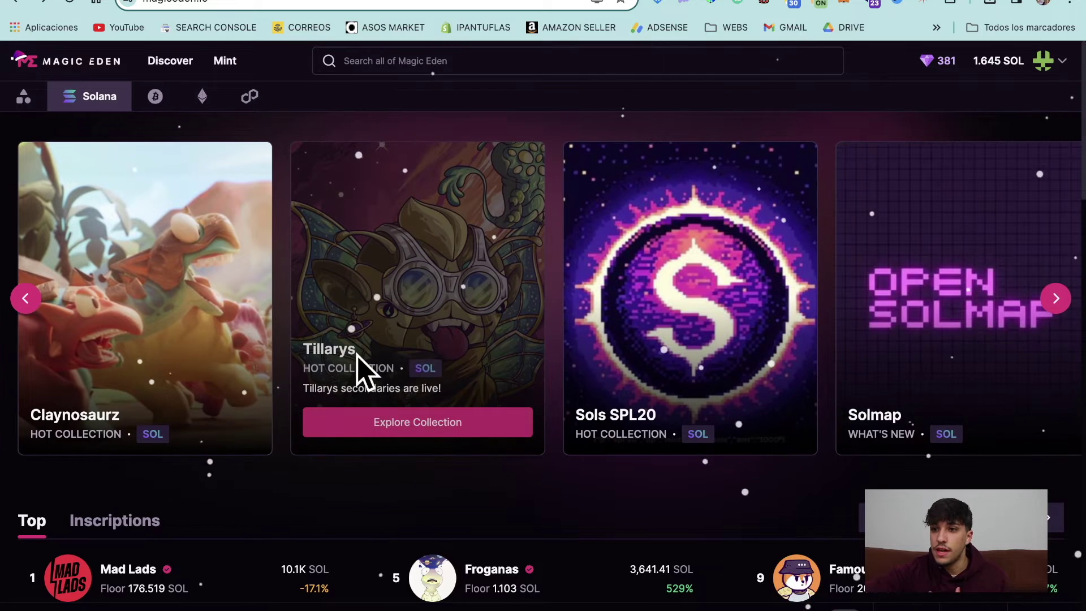
{"action": "left_click", "coordinate": [399, 433]}
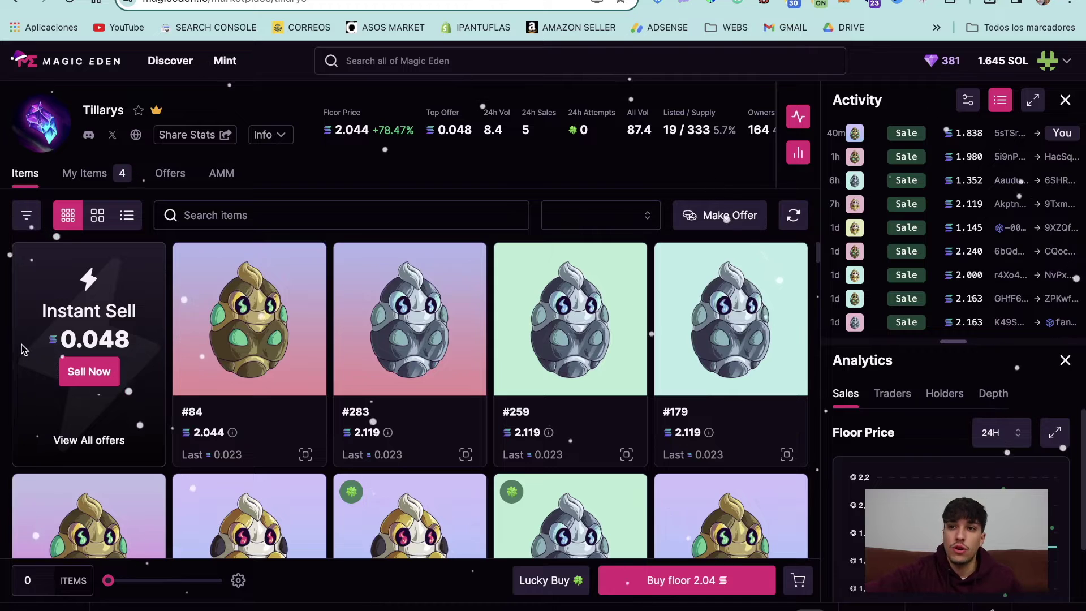
{"action": "left_click", "coordinate": [263, 136]}
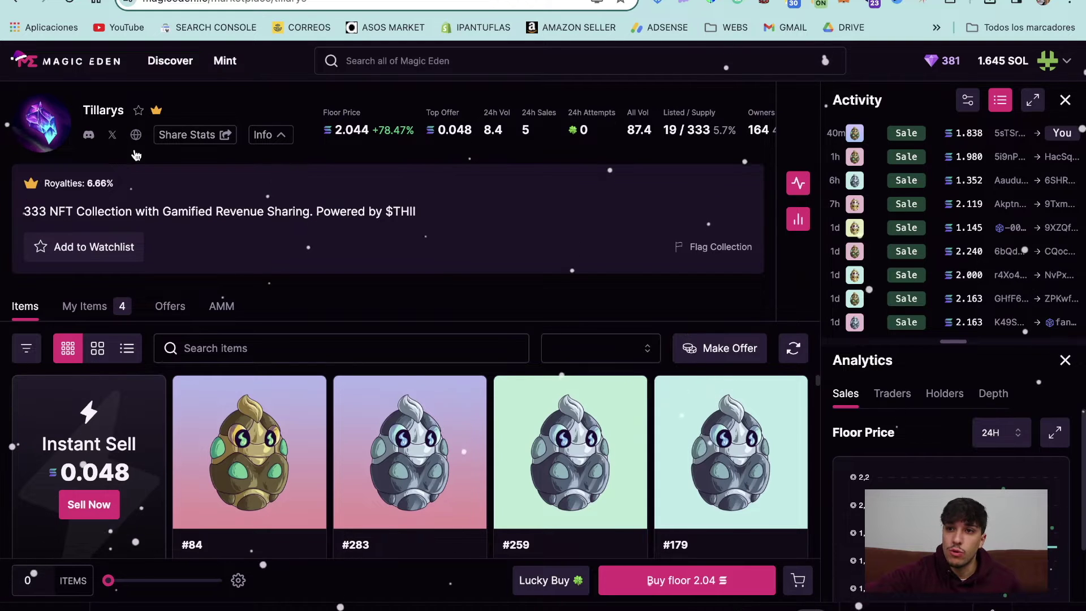
{"action": "left_click_drag", "start_coordinate": [21, 211], "coordinate": [461, 218]}
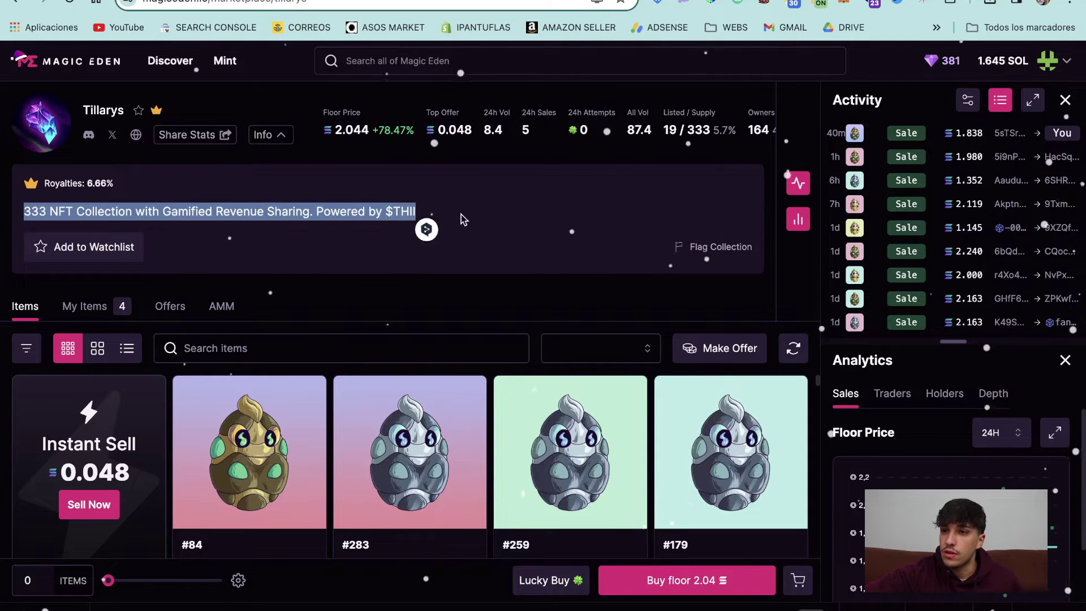
{"action": "left_click", "coordinate": [461, 215]}
{"action": "scroll", "coordinate": [450, 447], "scroll_direction": "down", "scroll_amount": 1}
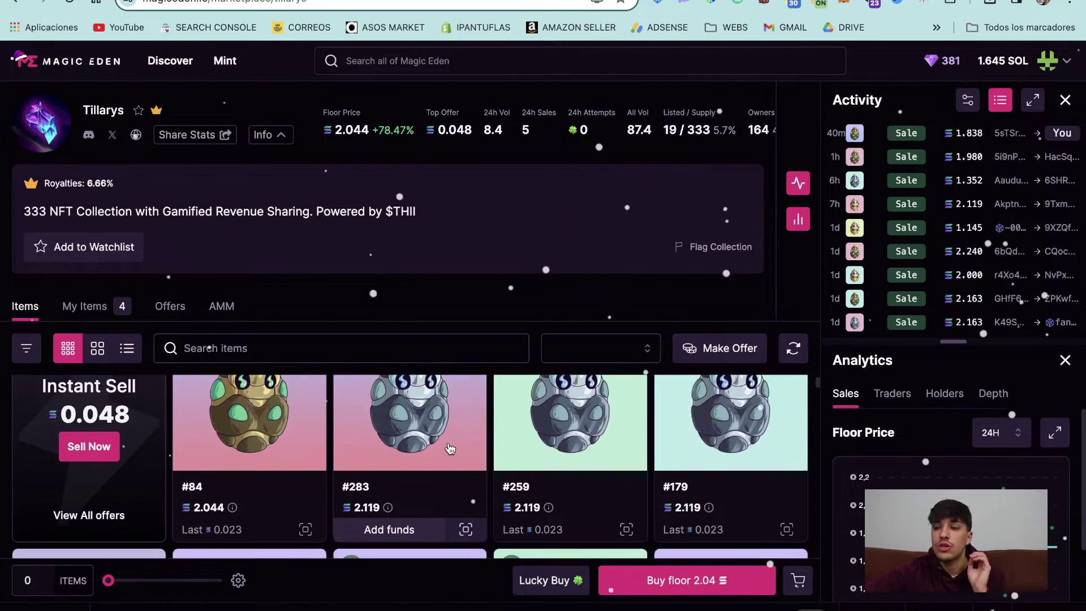
{"action": "scroll", "coordinate": [449, 448], "scroll_direction": "down", "scroll_amount": 3}
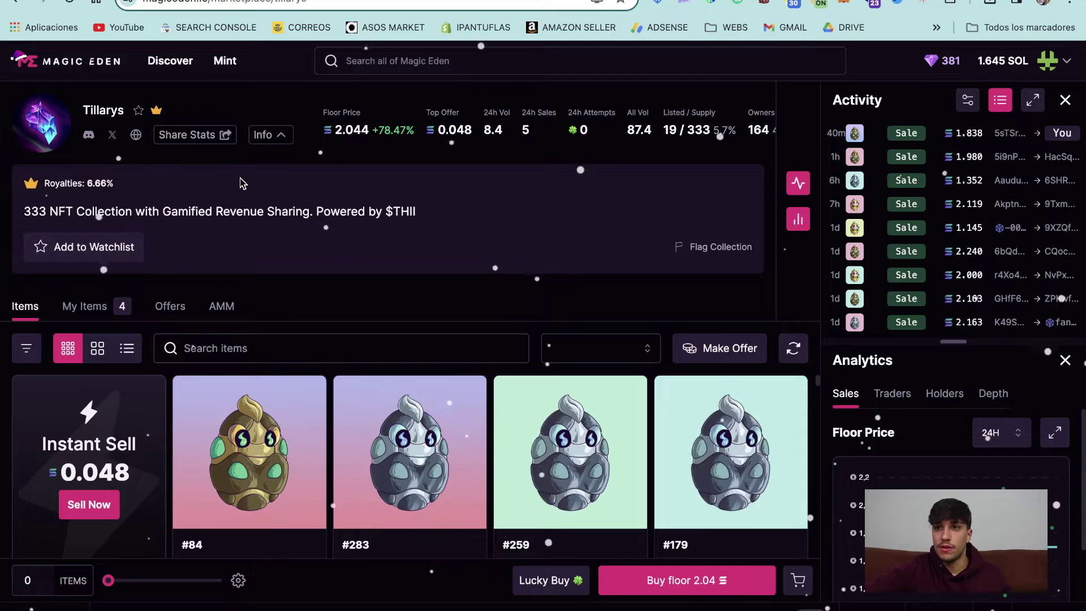
- Return to the Magic Eden homepage and open the Creator Dashboard from the Mint menu
{"action": "left_click", "coordinate": [35, 64]}
{"action": "mouse_move", "coordinate": [223, 61]}
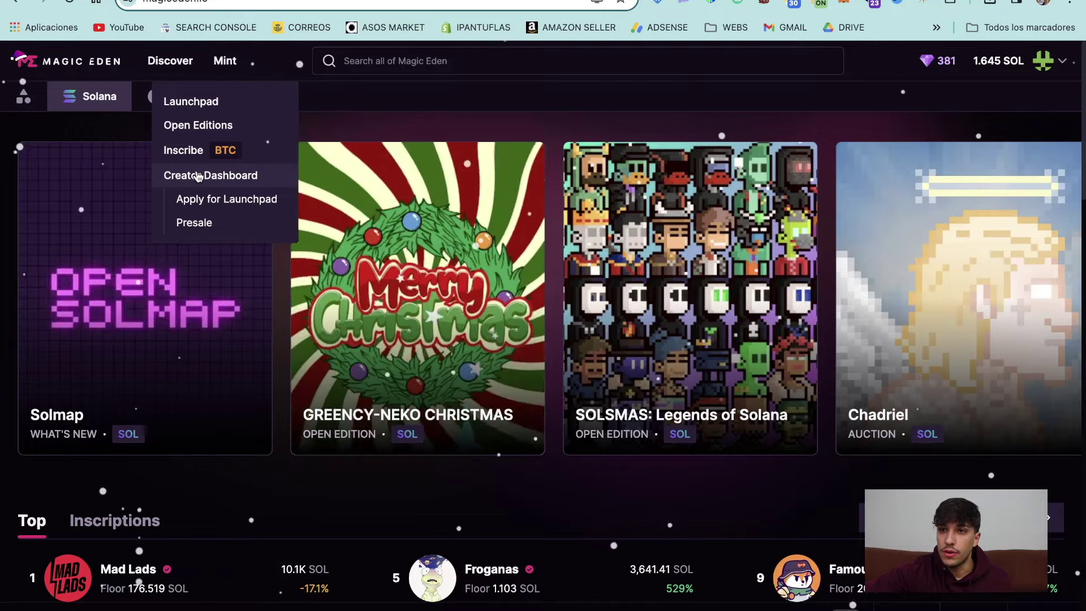
{"action": "left_click", "coordinate": [197, 176]}
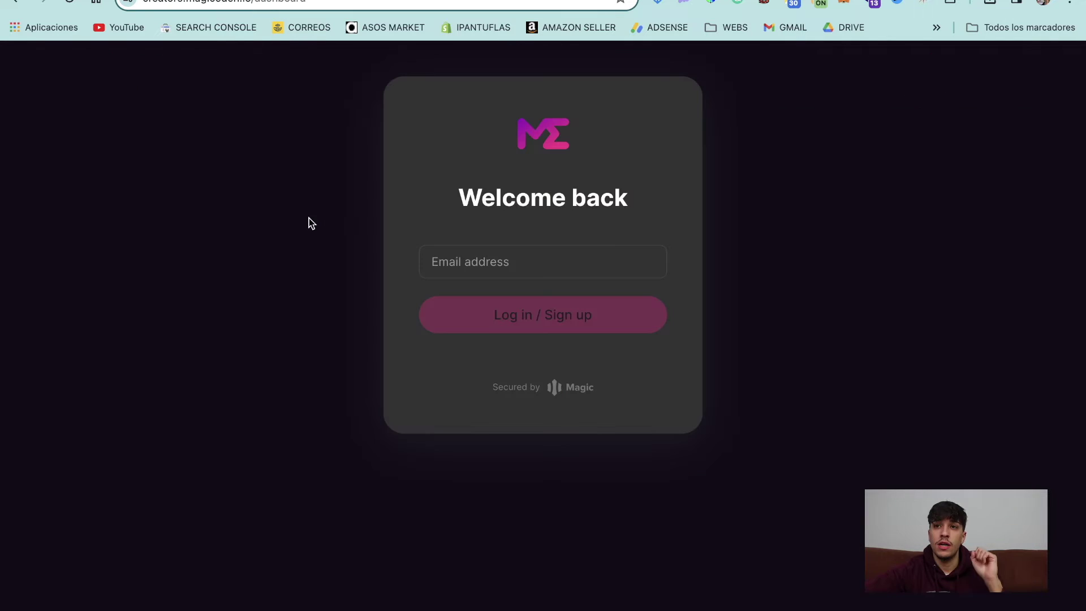
- Start entering the account's e-mail address in the login field
{"action": "left_click", "coordinate": [464, 255]}
{"action": "type", "text": "in"}
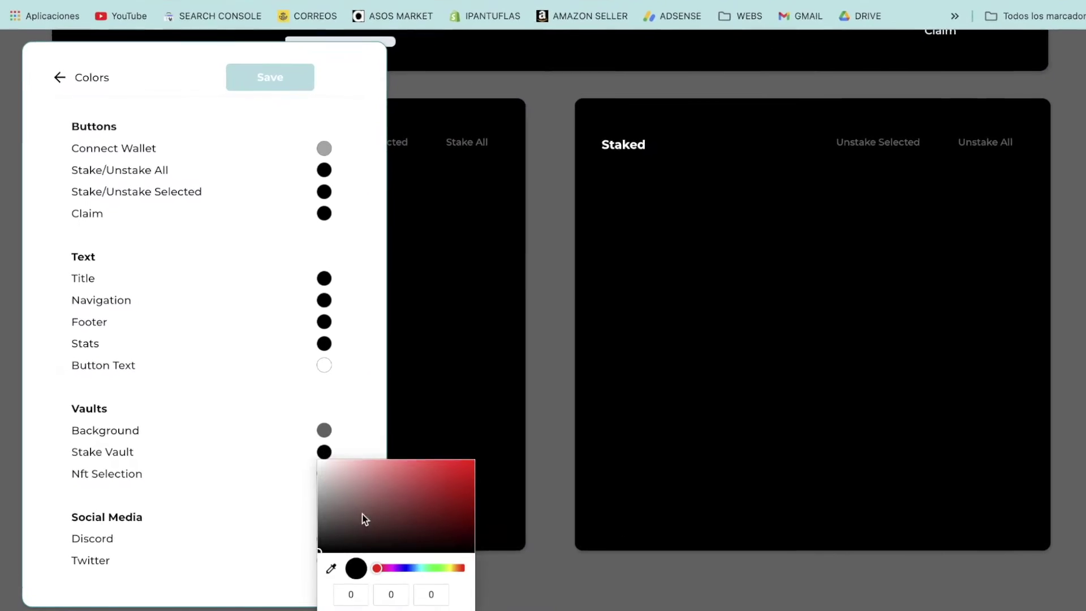
- Set the stake vault colour to white in the Colors settings
{"action": "left_click_drag", "start_coordinate": [364, 517], "coordinate": [325, 457]}
{"action": "left_click", "coordinate": [60, 66]}
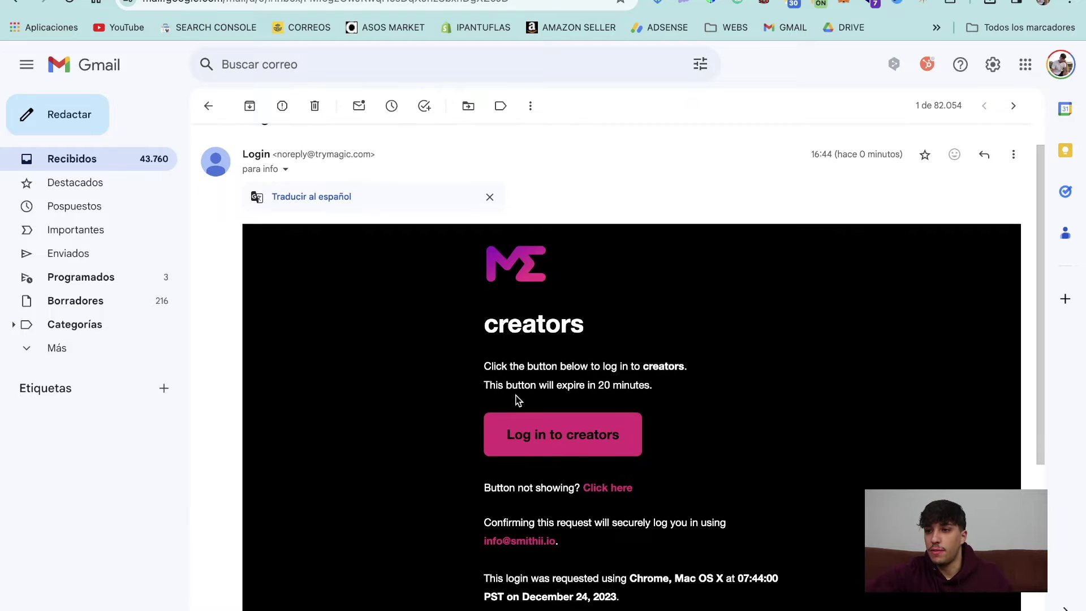
- Sign in using the Log in to creators link in Magic's login e-mail
{"action": "left_click_drag", "start_coordinate": [458, 362], "coordinate": [617, 413]}
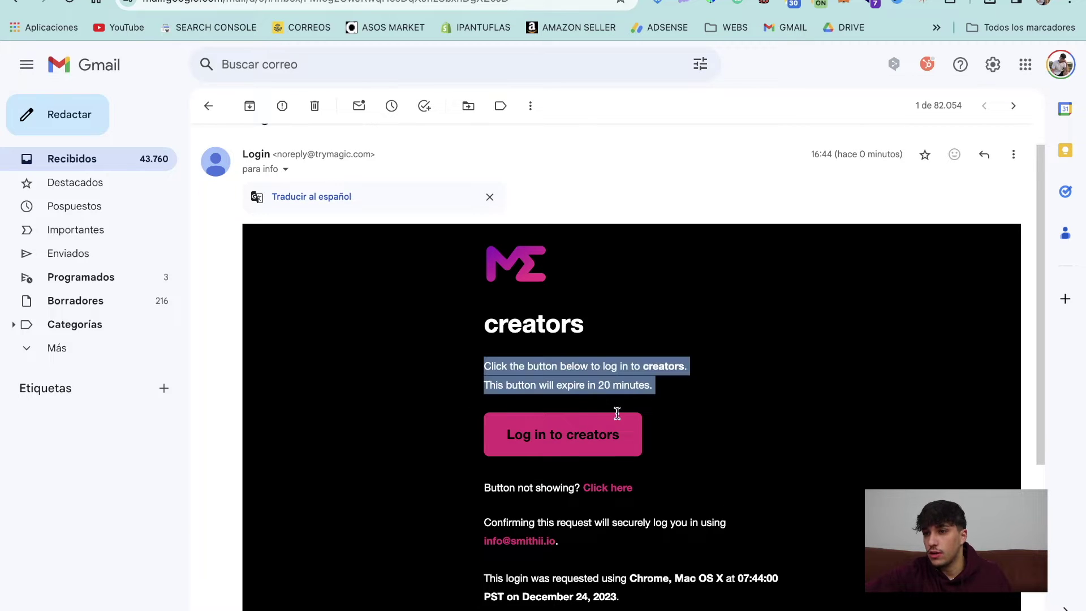
{"action": "left_click", "coordinate": [584, 419]}
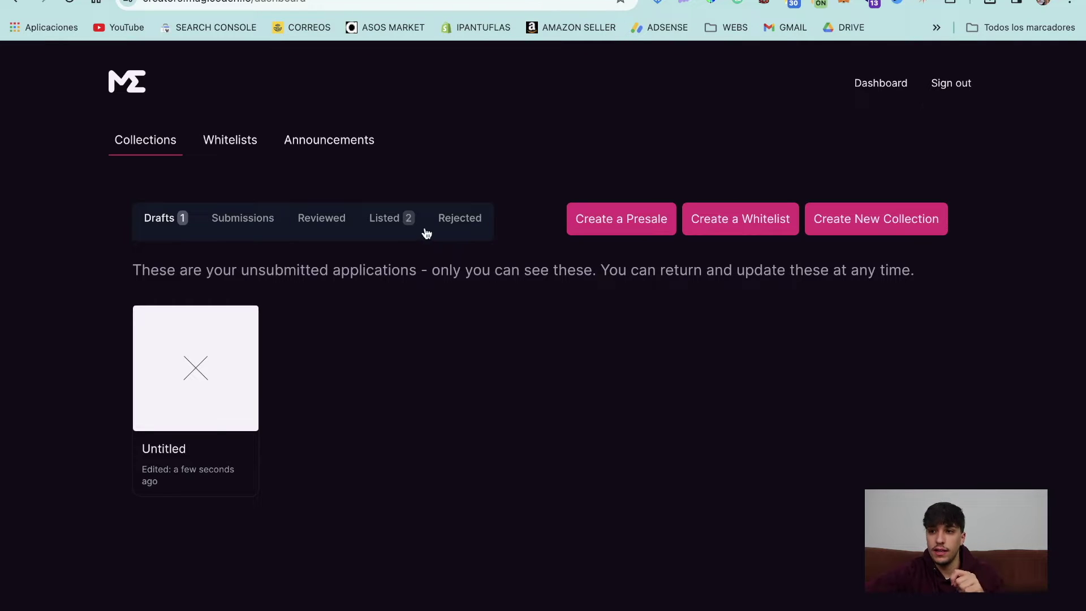
{"action": "left_click", "coordinate": [373, 220]}
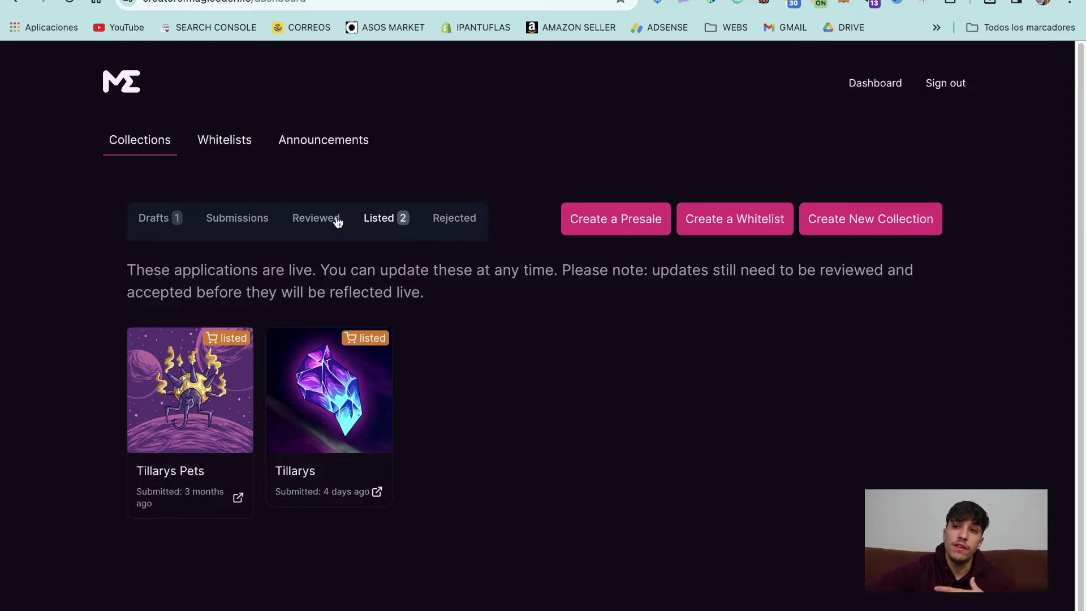
{"action": "left_click", "coordinate": [168, 220]}
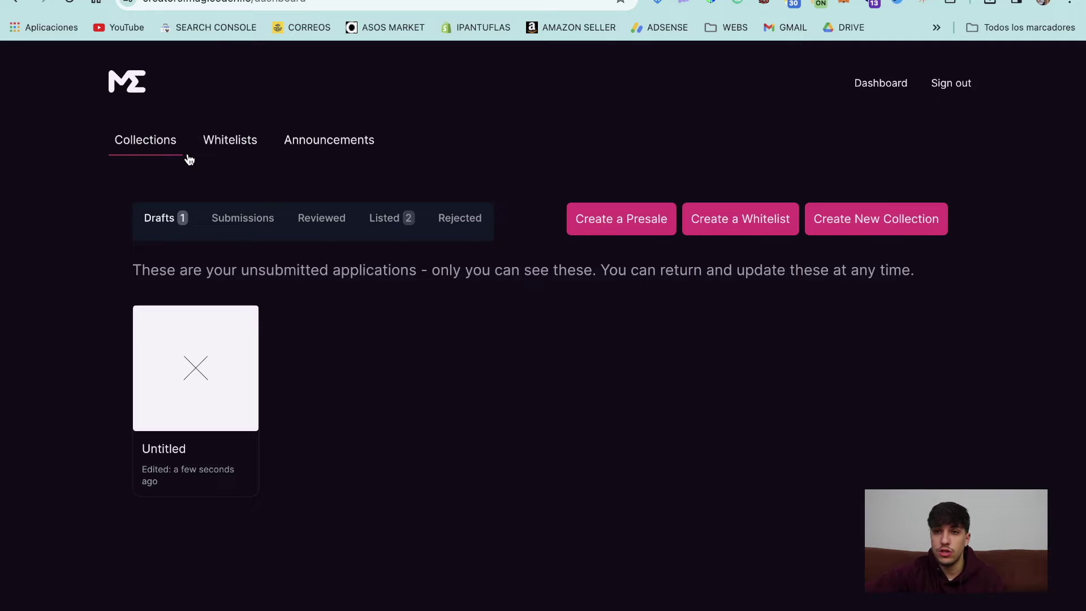
{"action": "left_click", "coordinate": [227, 152]}
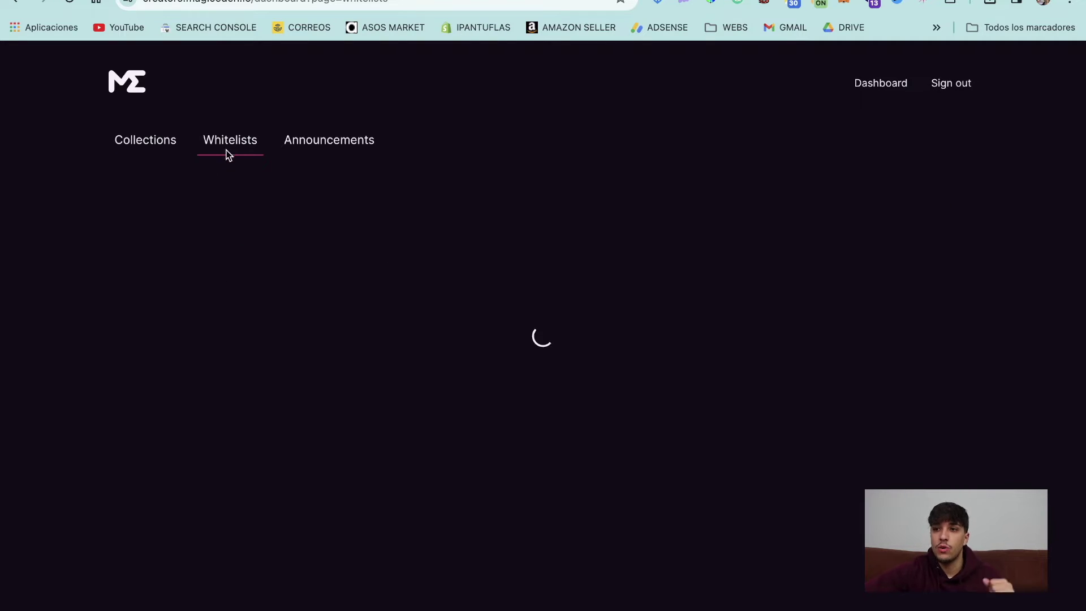
{"action": "left_click", "coordinate": [342, 153]}
{"action": "left_click", "coordinate": [141, 151]}
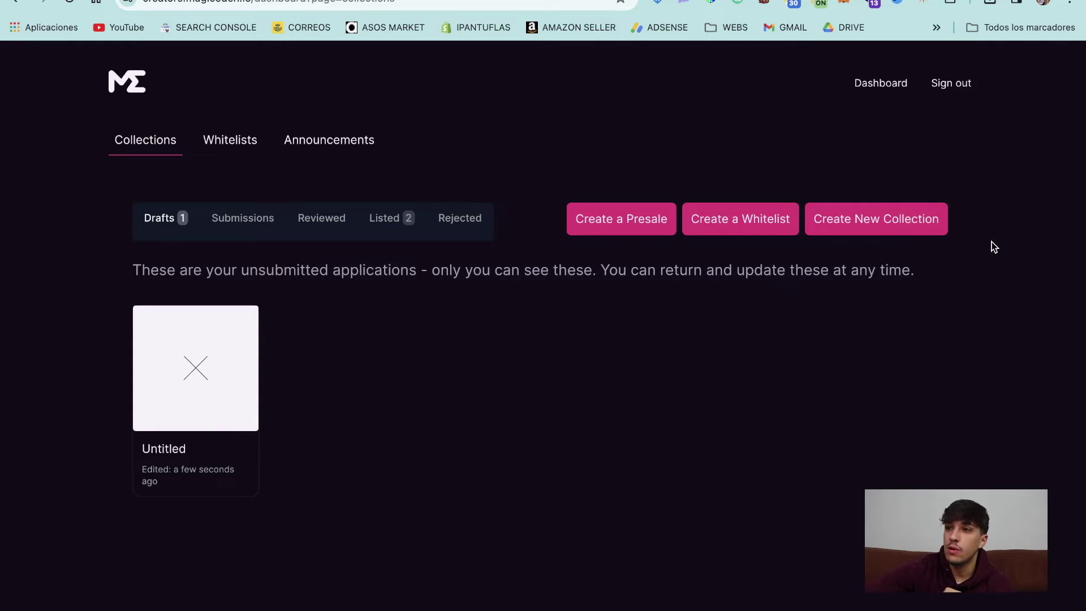
- Start a new collection application and review the Solana, authorship and Metaplex questions
{"action": "left_click", "coordinate": [879, 233]}
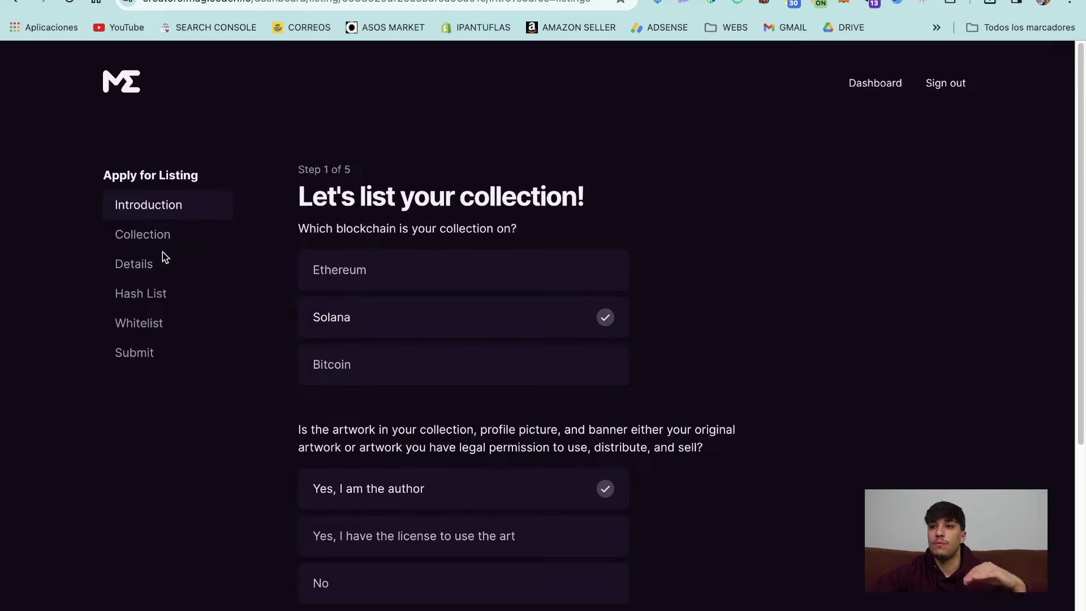
{"action": "left_click", "coordinate": [671, 199]}
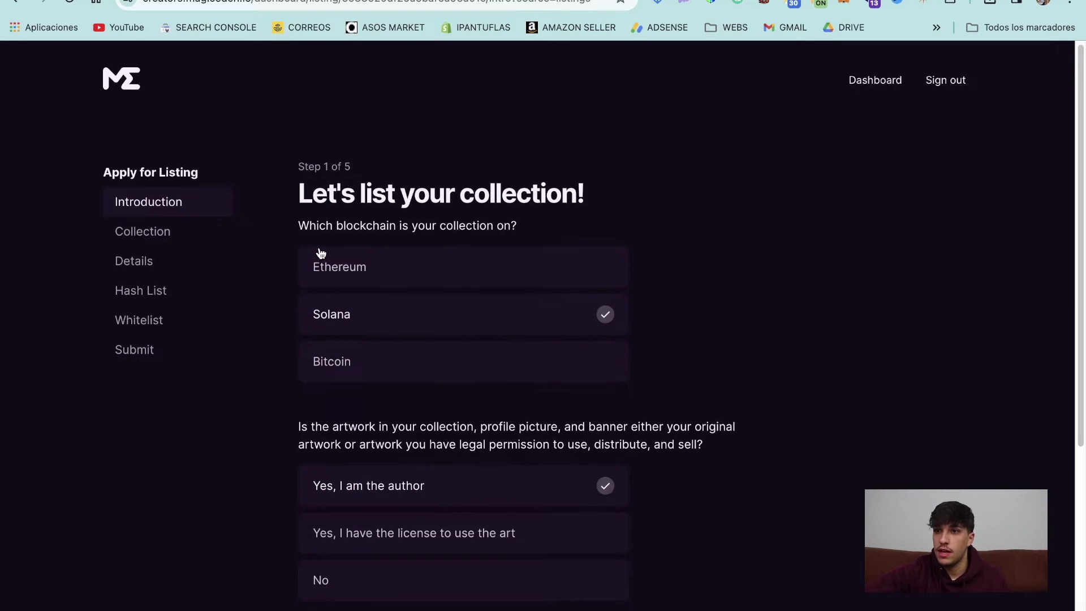
{"action": "scroll", "coordinate": [325, 253], "scroll_direction": "down", "scroll_amount": 1}
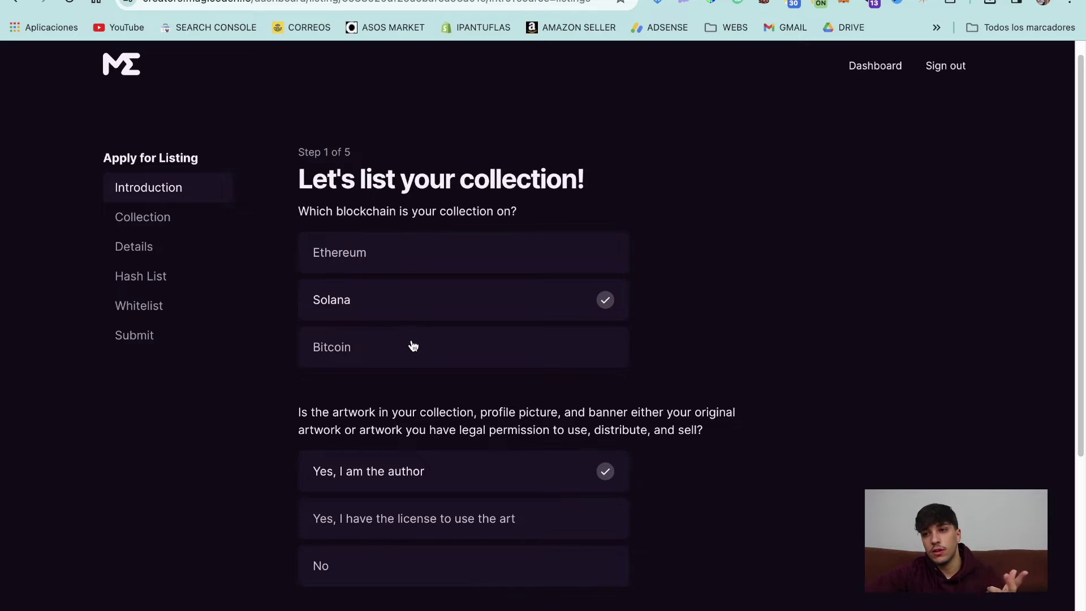
{"action": "scroll", "coordinate": [647, 272], "scroll_direction": "down", "scroll_amount": 4}
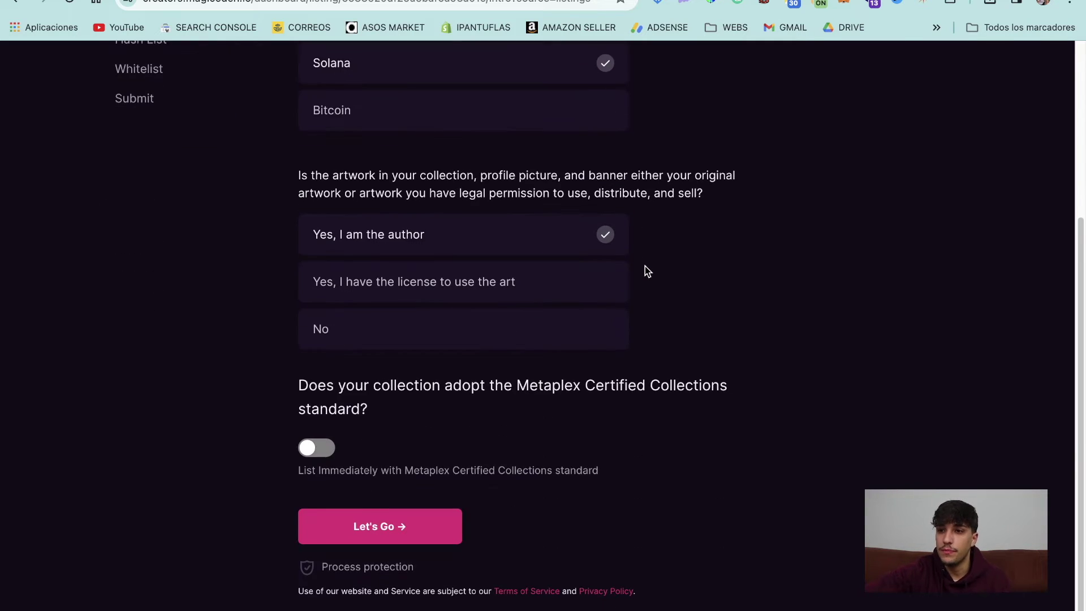
{"action": "left_click_drag", "start_coordinate": [302, 171], "coordinate": [580, 191]}
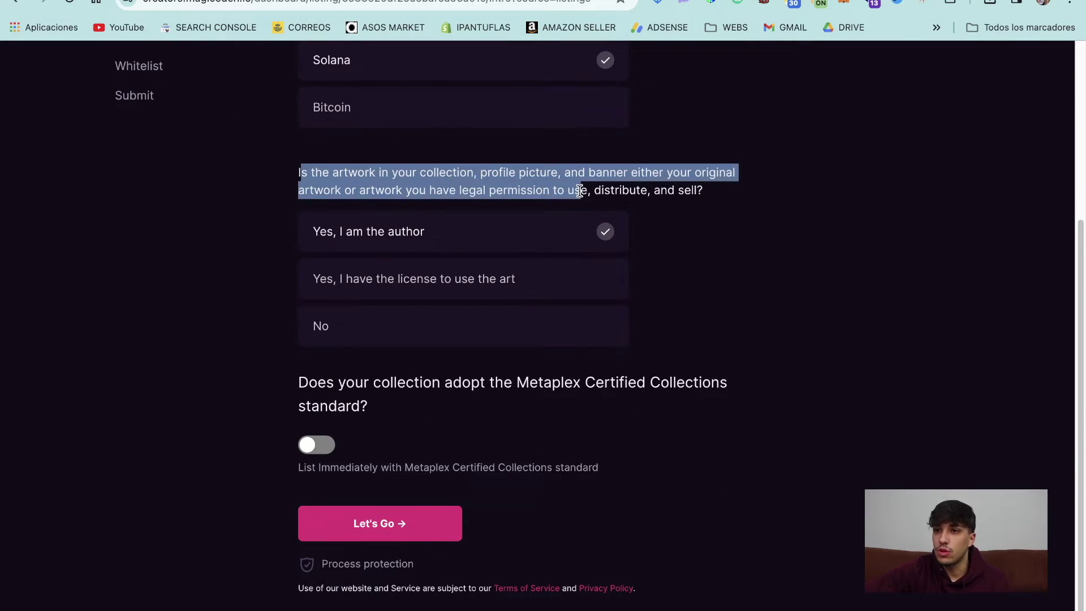
{"action": "left_click", "coordinate": [576, 180]}
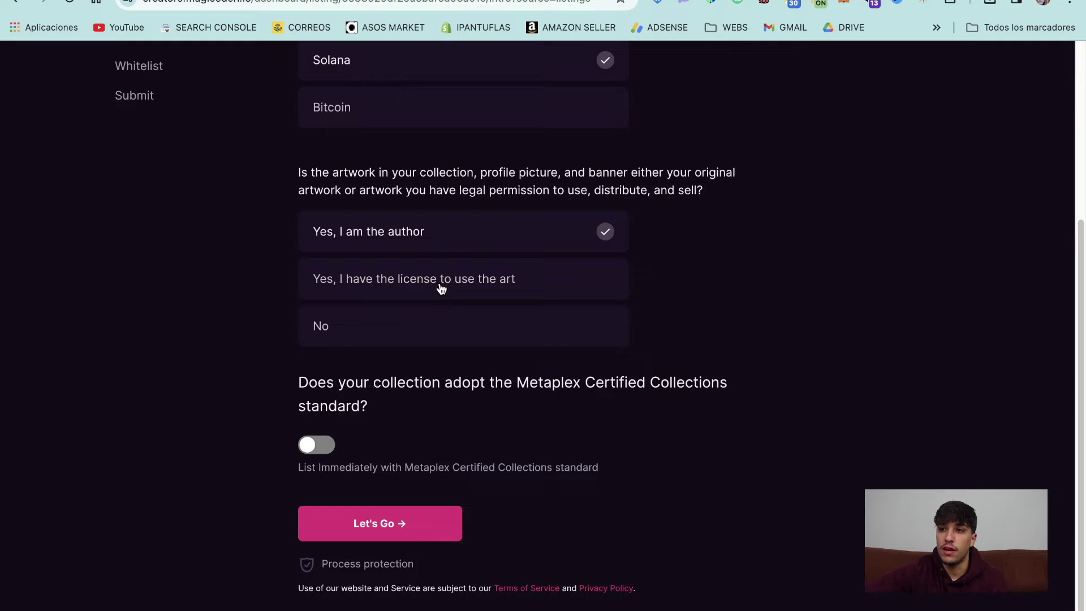
{"action": "scroll", "coordinate": [656, 337], "scroll_direction": "down", "scroll_amount": 1}
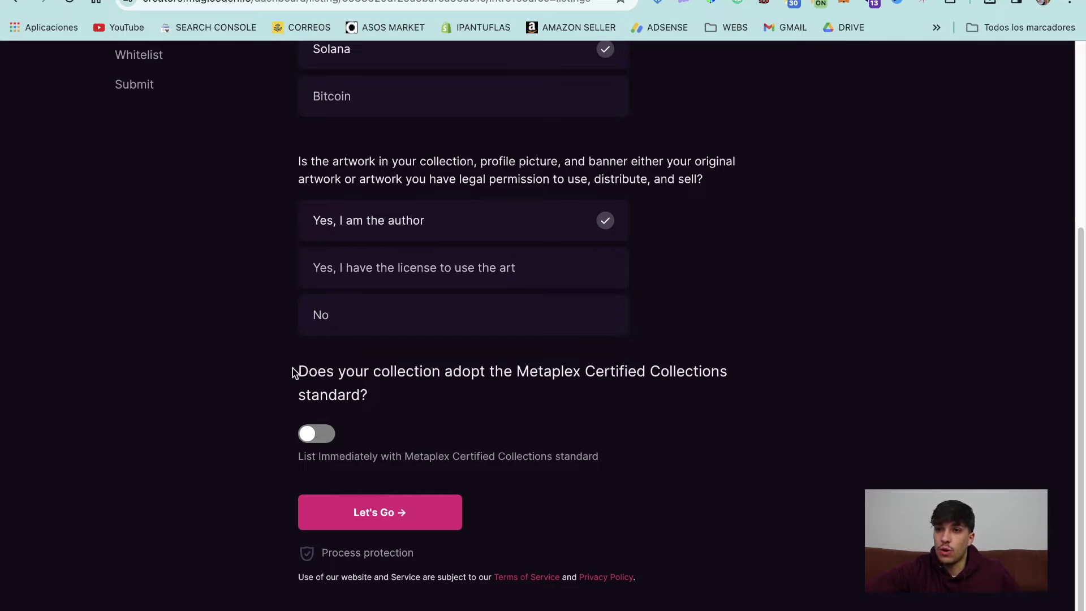
{"action": "left_click_drag", "start_coordinate": [308, 97], "coordinate": [395, 391]}
{"action": "left_click", "coordinate": [392, 388]}
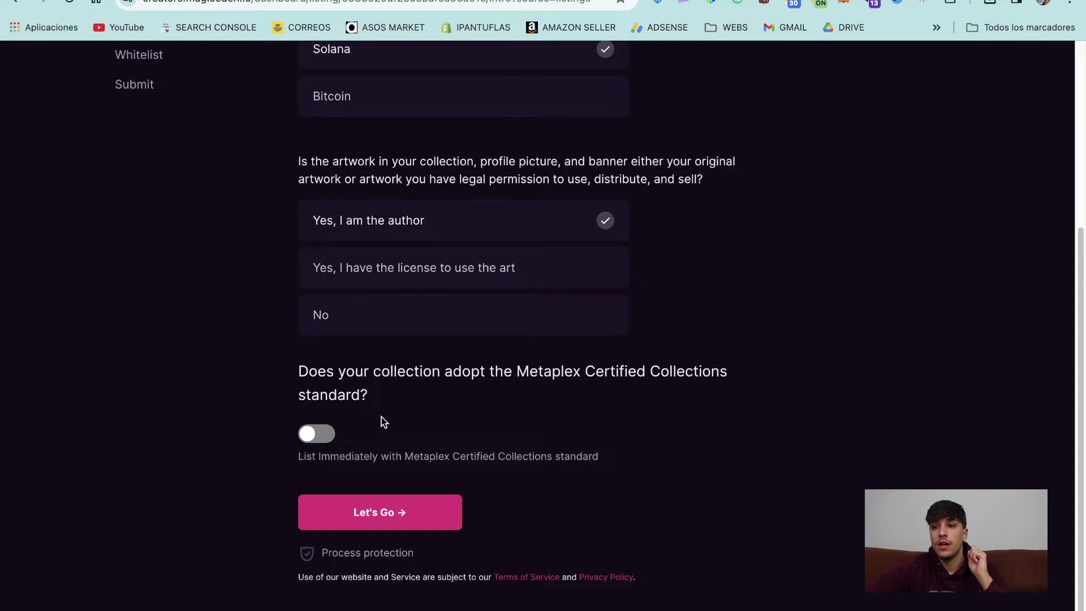
- Try the Metaplex certified standard option on and off, finally leaving it off
{"action": "left_click", "coordinate": [317, 434]}
{"action": "scroll", "coordinate": [396, 398], "scroll_direction": "down", "scroll_amount": 5}
{"action": "scroll", "coordinate": [410, 396], "scroll_direction": "down", "scroll_amount": 1}
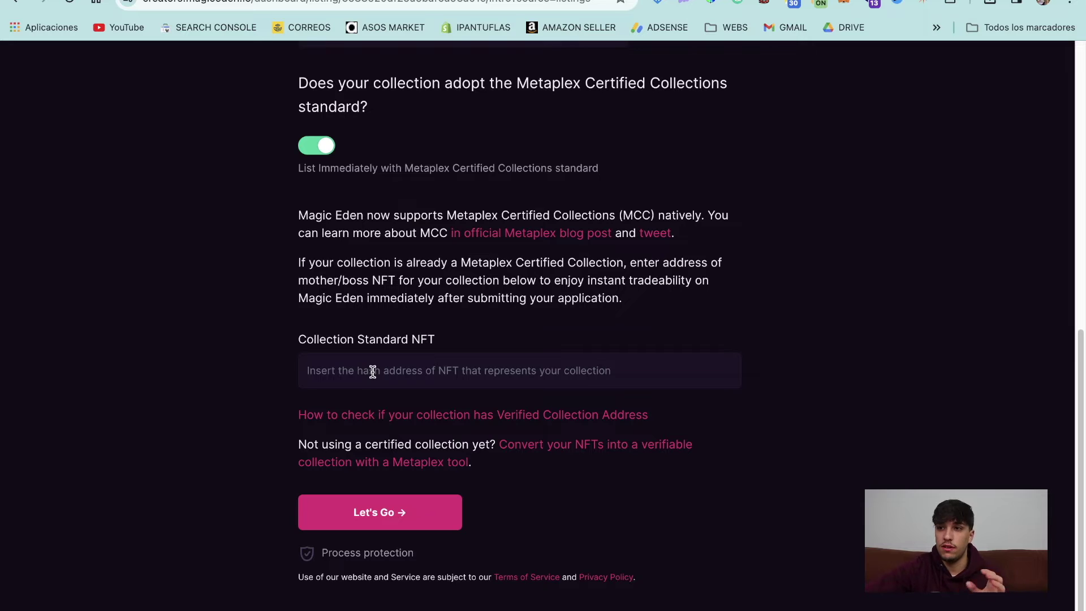
{"action": "left_click", "coordinate": [373, 371]}
{"action": "scroll", "coordinate": [283, 249], "scroll_direction": "up", "scroll_amount": 1}
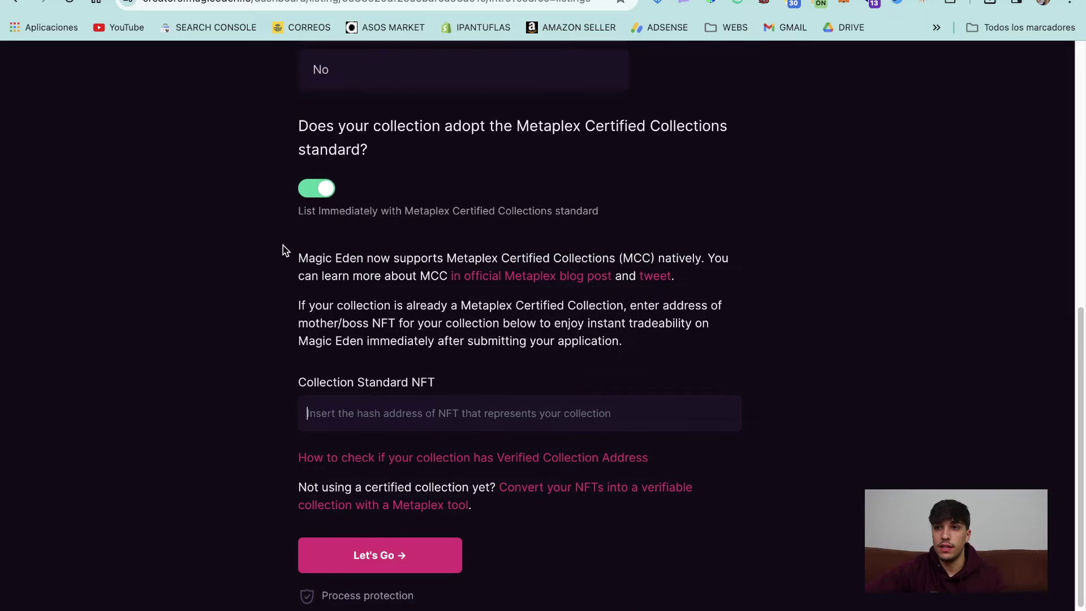
{"action": "left_click", "coordinate": [308, 192]}
{"action": "left_click", "coordinate": [318, 431]}
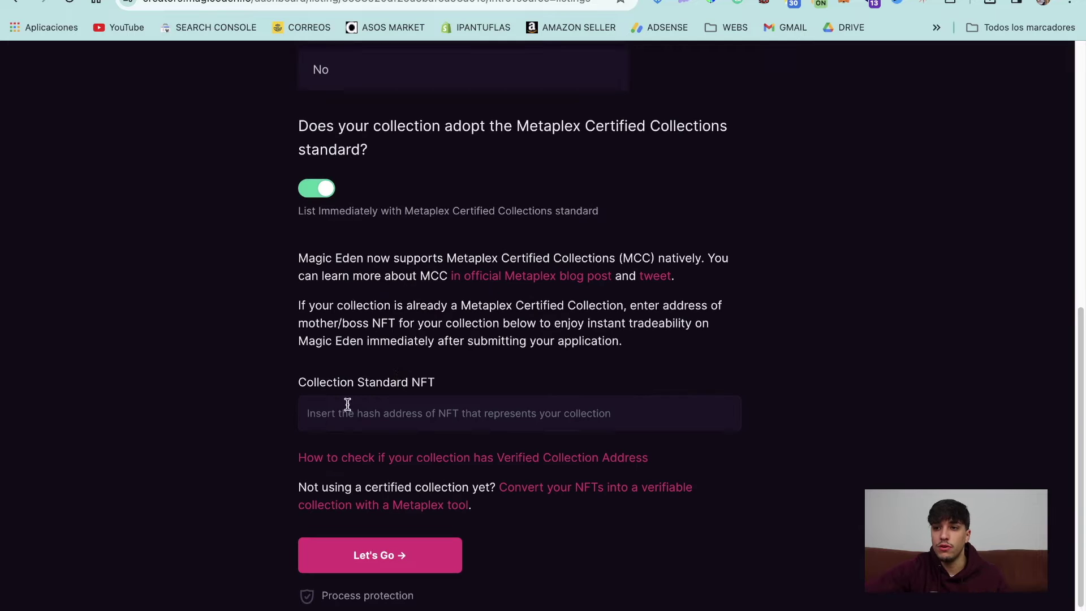
{"action": "scroll", "coordinate": [356, 374], "scroll_direction": "down", "scroll_amount": 1}
{"action": "scroll", "coordinate": [354, 320], "scroll_direction": "up", "scroll_amount": 2}
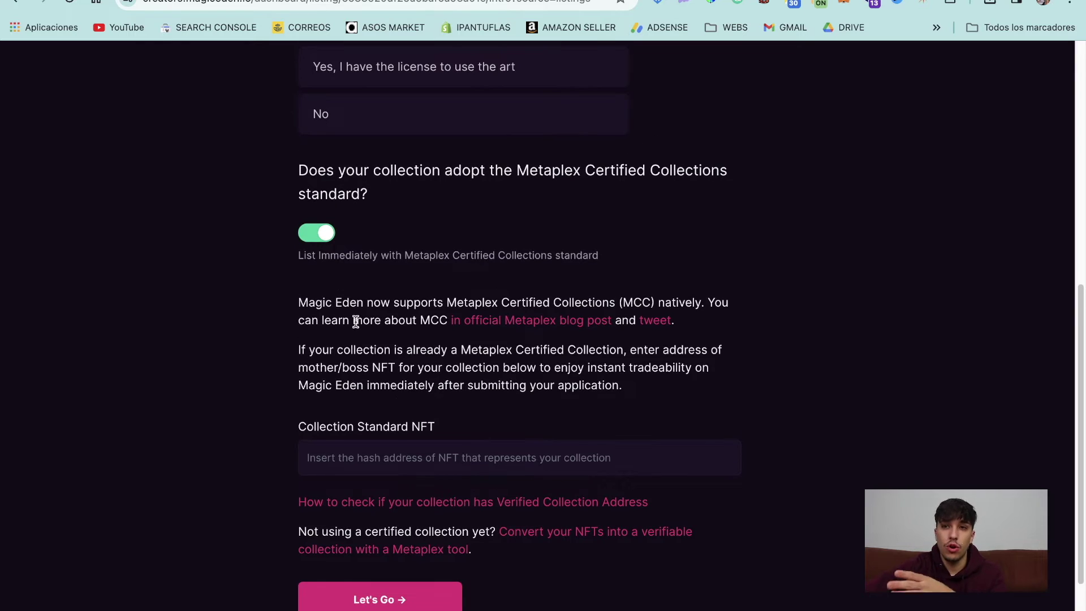
{"action": "left_click", "coordinate": [319, 233]}
- Complete the introduction with Let's Go and begin the Collection Name field on Collection Info
{"action": "left_click", "coordinate": [405, 525]}
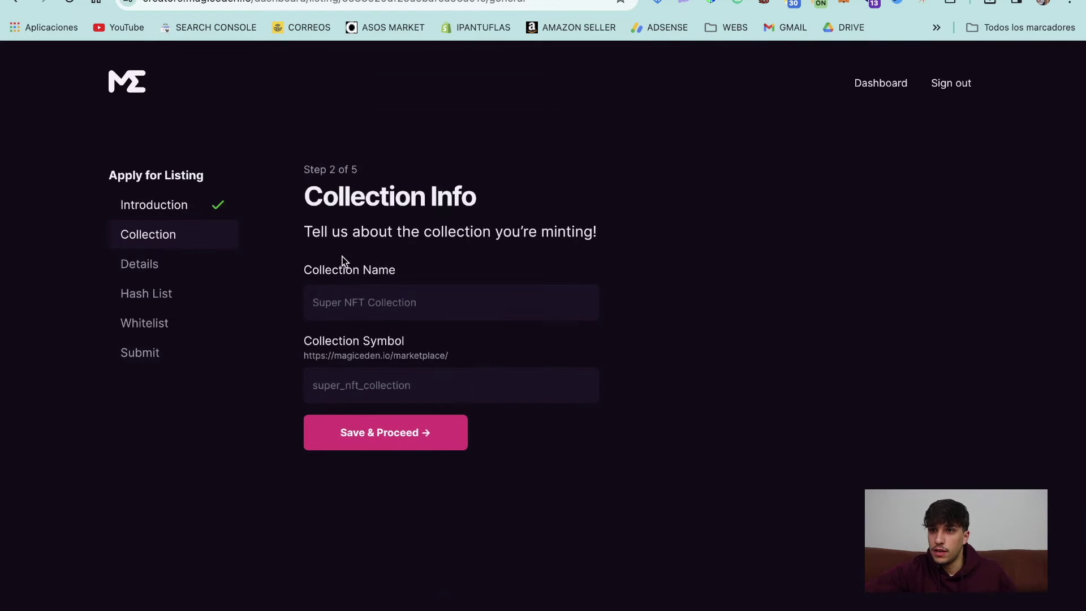
{"action": "left_click", "coordinate": [370, 311]}
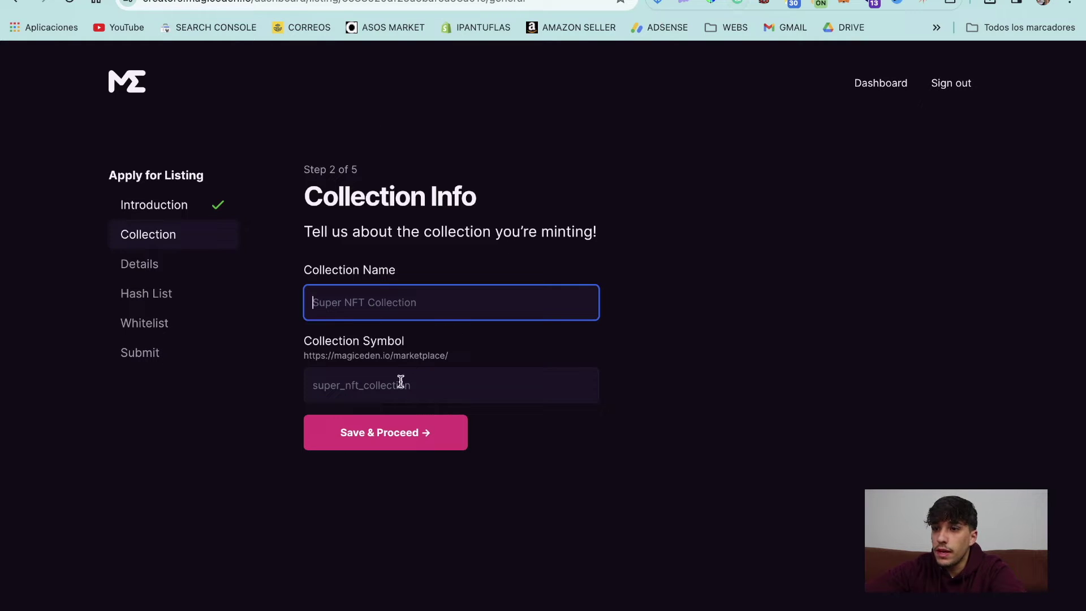
{"action": "left_click_drag", "start_coordinate": [393, 356], "coordinate": [446, 357]}
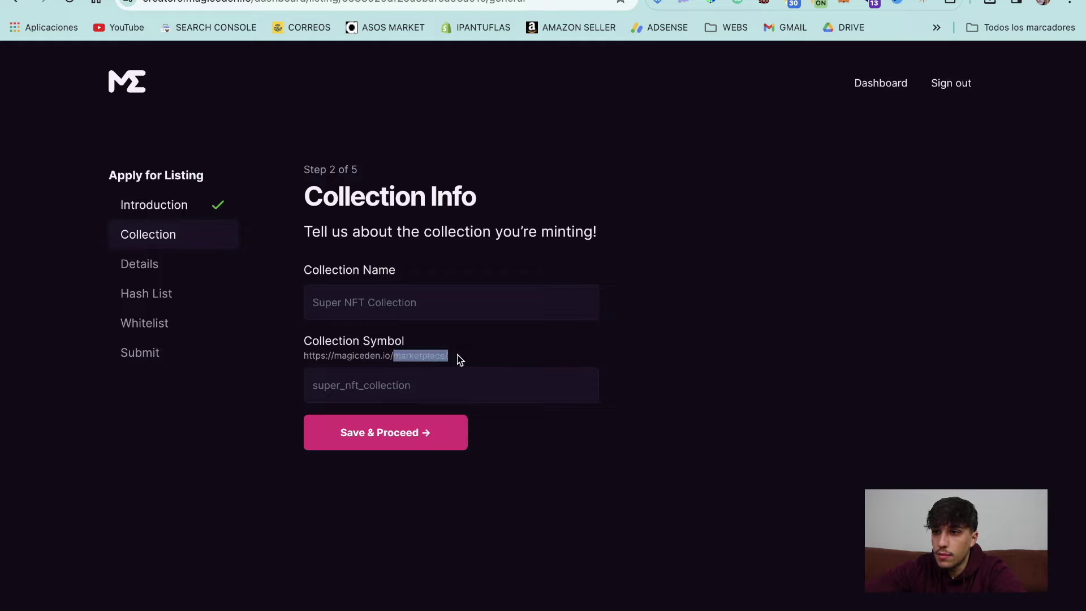
{"action": "left_click", "coordinate": [492, 313]}
{"action": "key", "text": "super+t"}
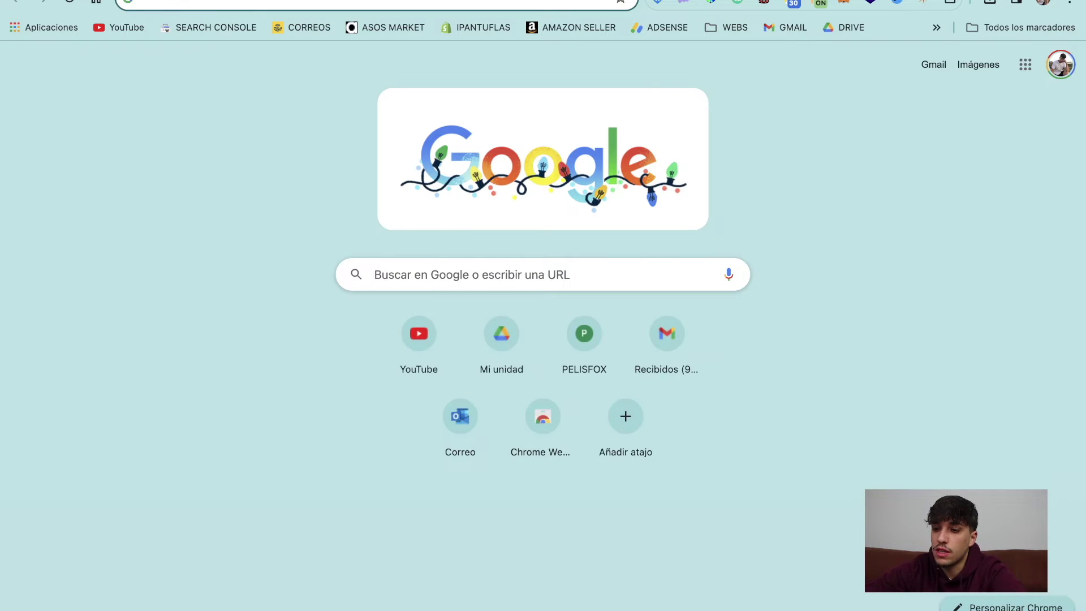
- Load magiceden.io in a new tab and open the Tillarys collection page for reference
{"action": "type", "text": "magic"}
{"action": "key", "text": "Return"}
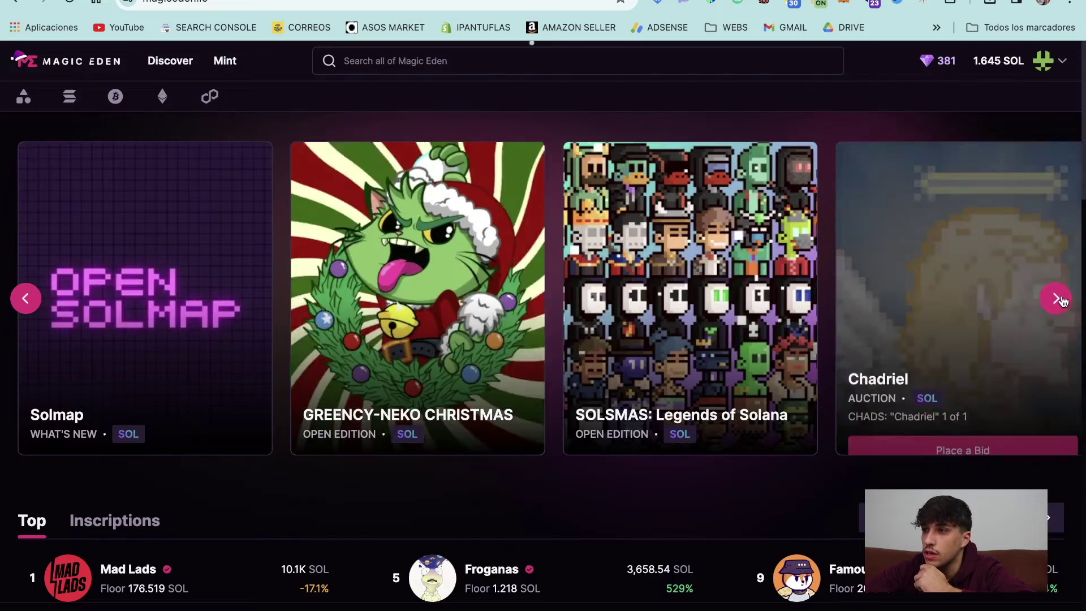
{"action": "left_click", "coordinate": [1056, 298]}
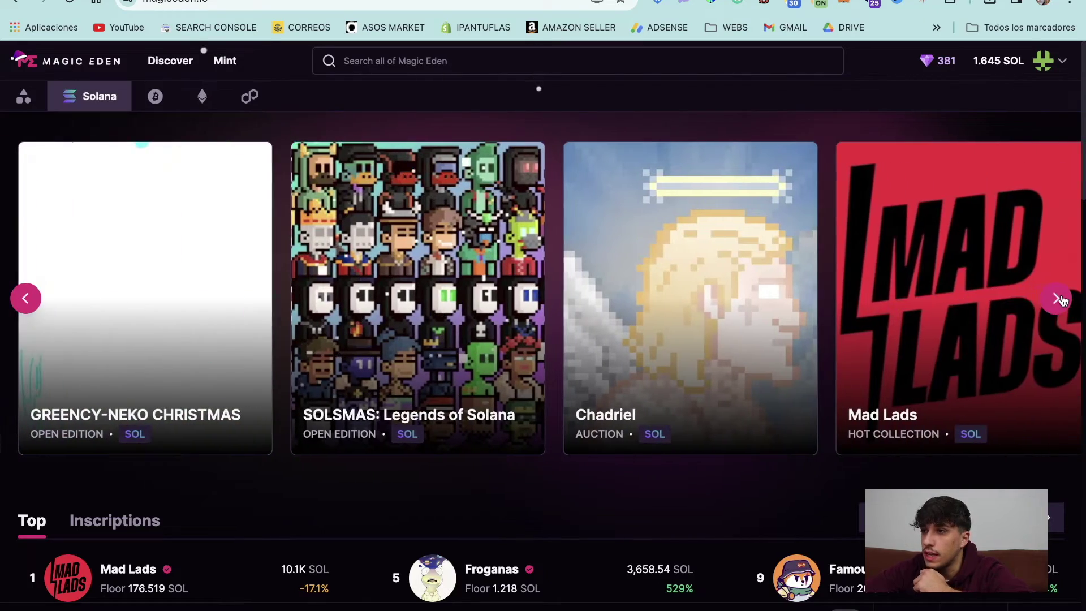
{"action": "left_click", "coordinate": [1057, 298]}
{"action": "left_click", "coordinate": [1057, 298]}
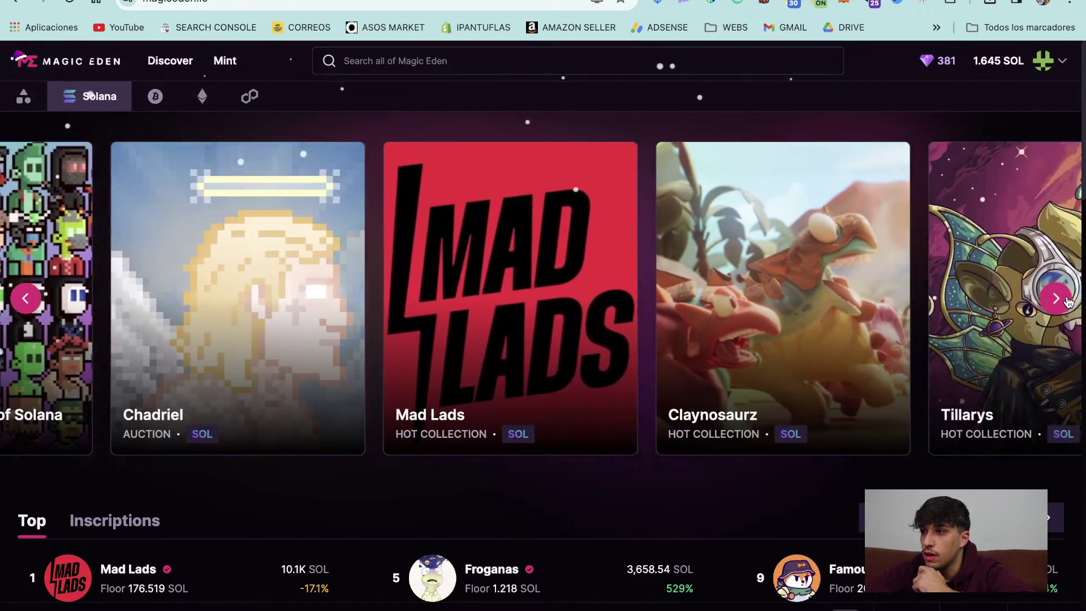
{"action": "left_click", "coordinate": [1030, 328]}
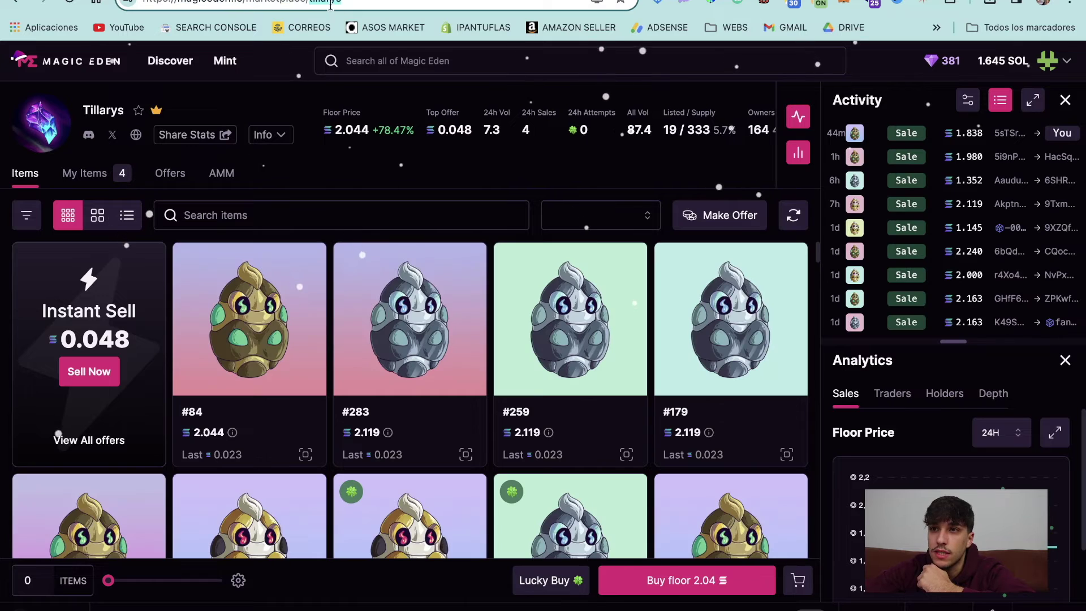
{"action": "double_click", "coordinate": [326, 1]}
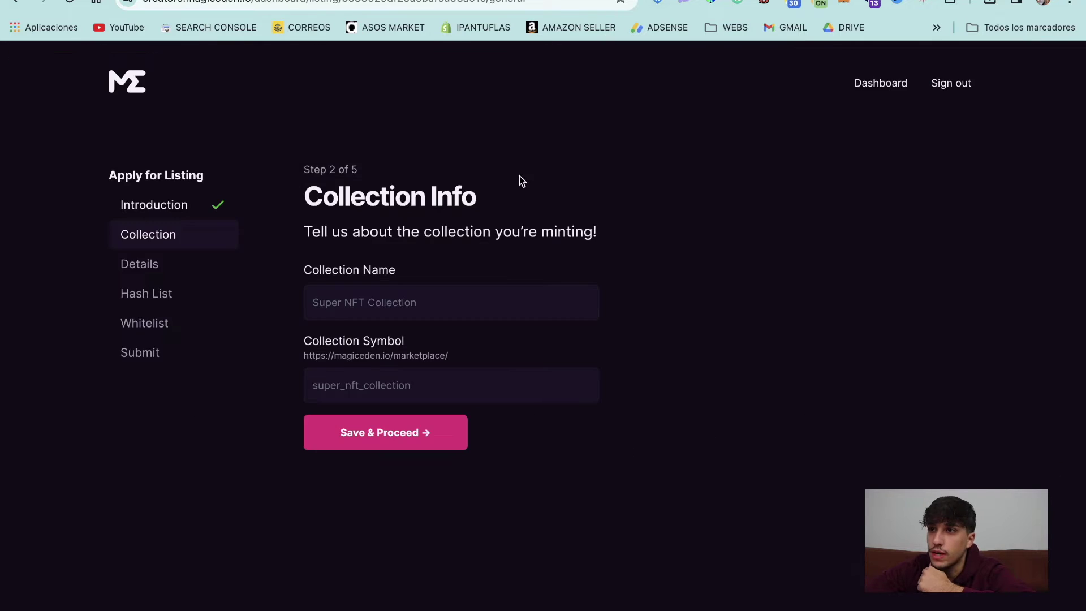
{"action": "left_click", "coordinate": [351, 315]}
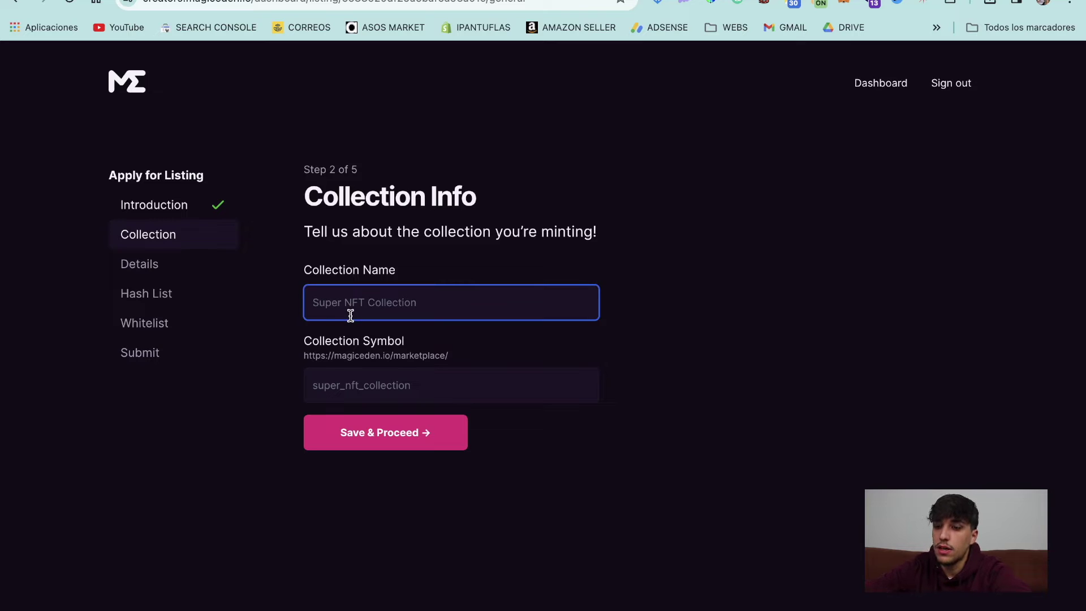
- Name the collection Test with symbol test122455, since 'test' was taken, and save
{"action": "key", "text": "Caps_Lock"}
{"action": "type", "text": "Test"}
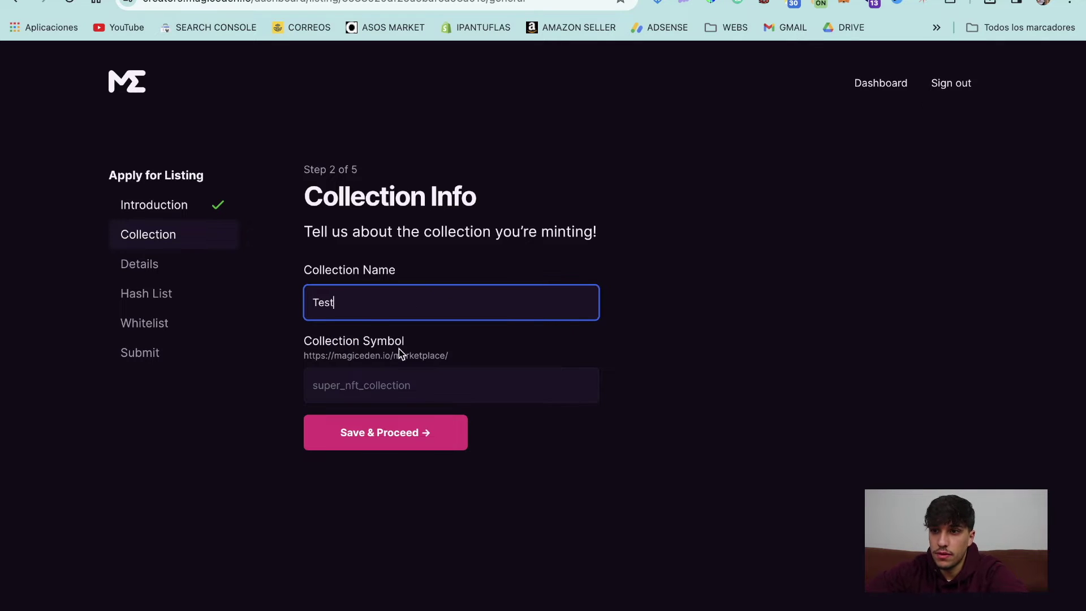
{"action": "left_click", "coordinate": [412, 375]}
{"action": "type", "text": "test"}
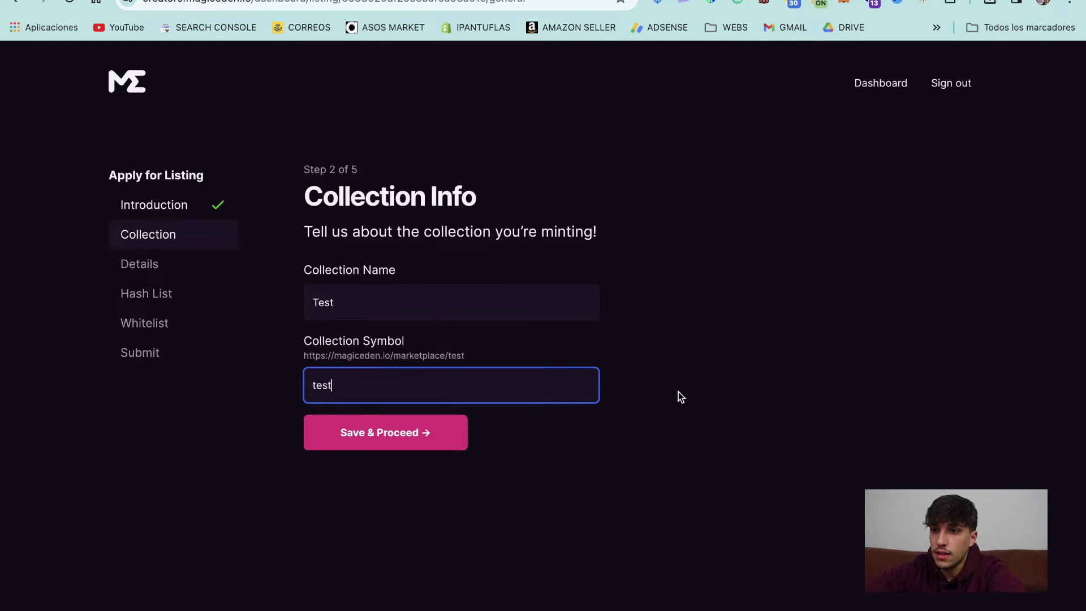
{"action": "left_click", "coordinate": [371, 444]}
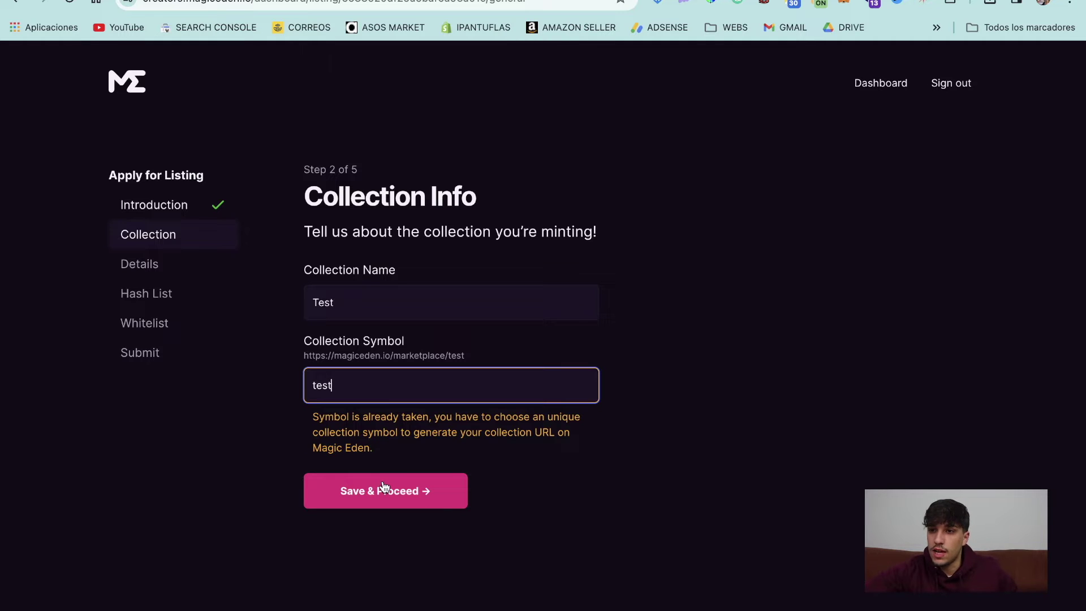
{"action": "double_click", "coordinate": [312, 384]}
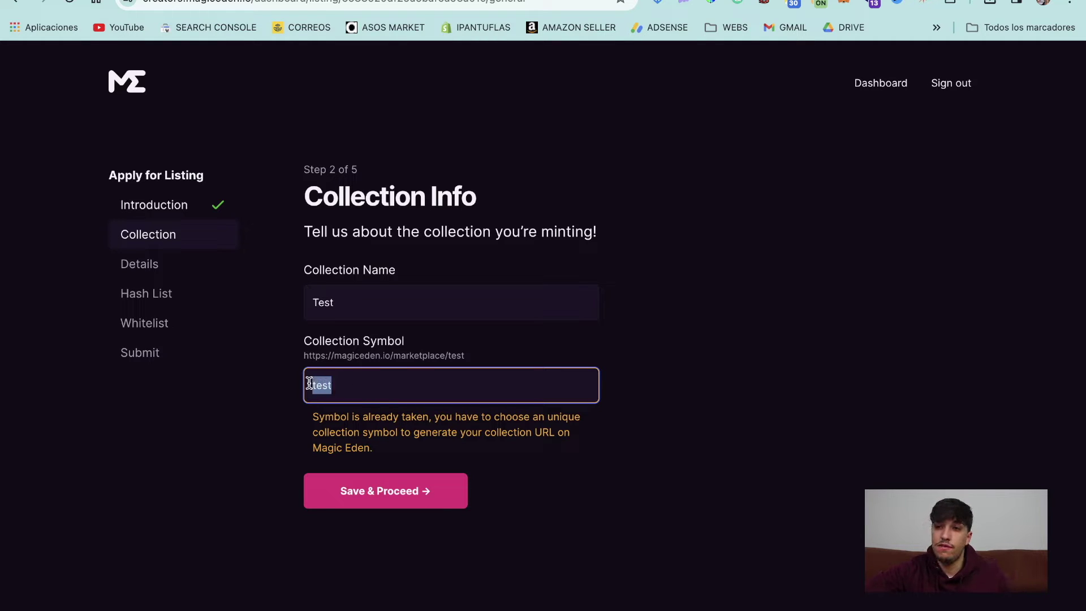
{"action": "left_click", "coordinate": [445, 386]}
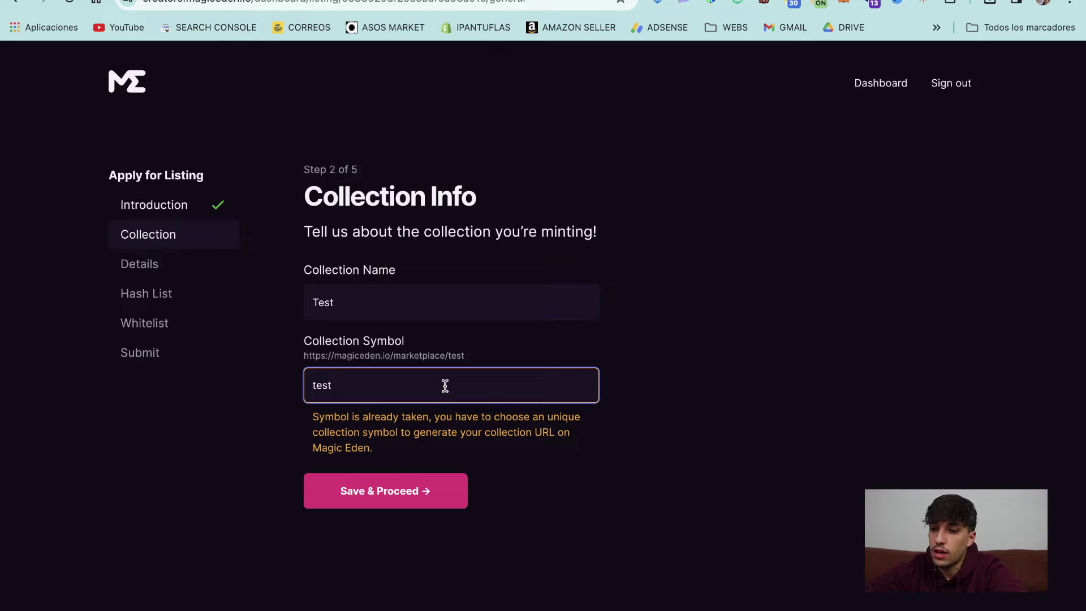
{"action": "type", "text": "122455"}
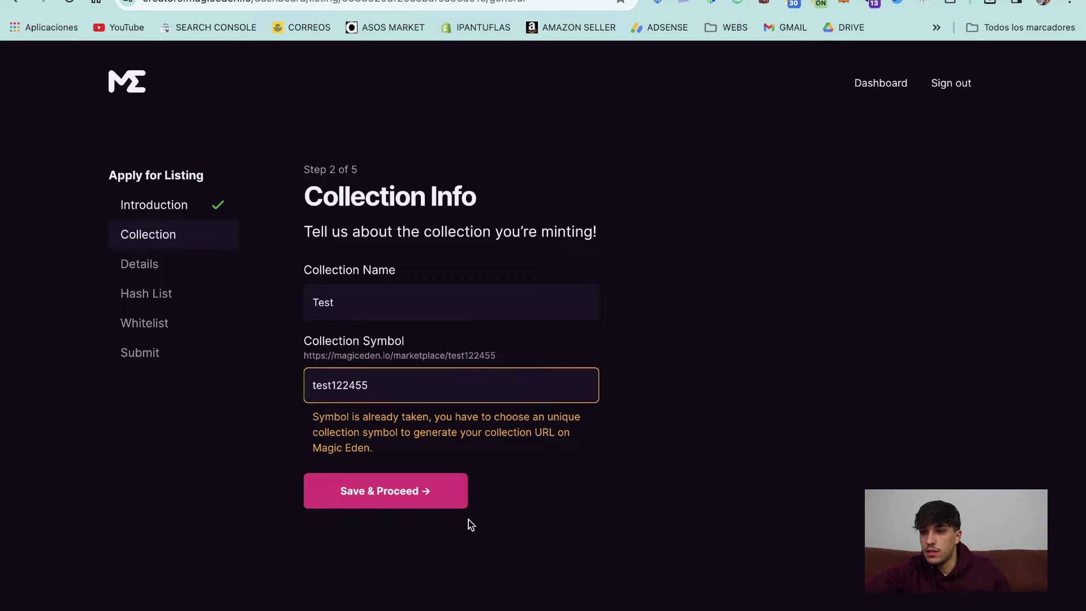
{"action": "left_click", "coordinate": [380, 431]}
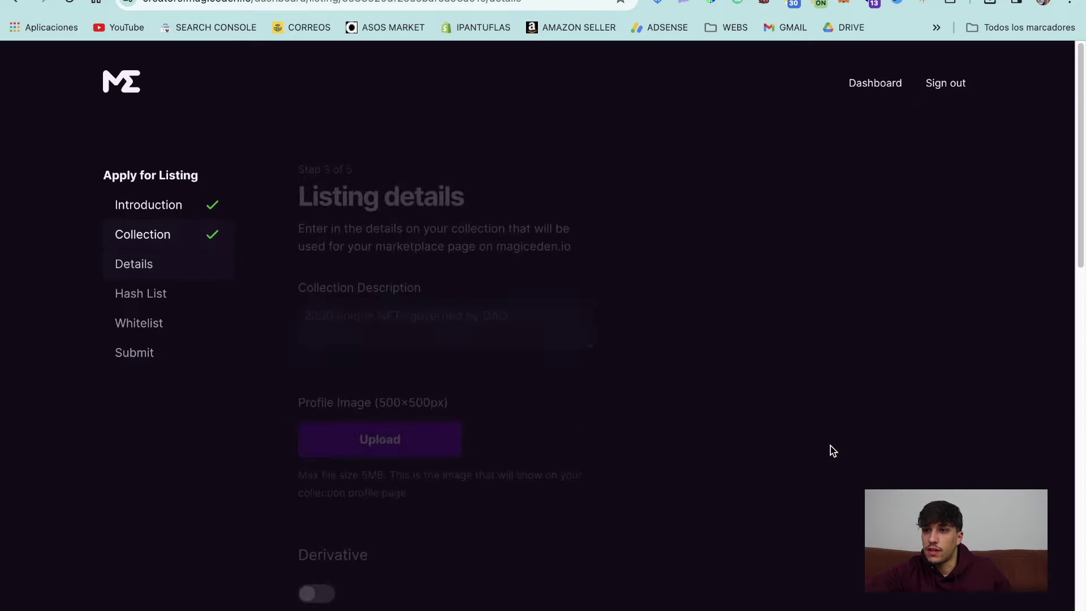
- Enter the description 'this is a test for a youtube video', referencing Tillarys' description
{"action": "left_click", "coordinate": [366, 320]}
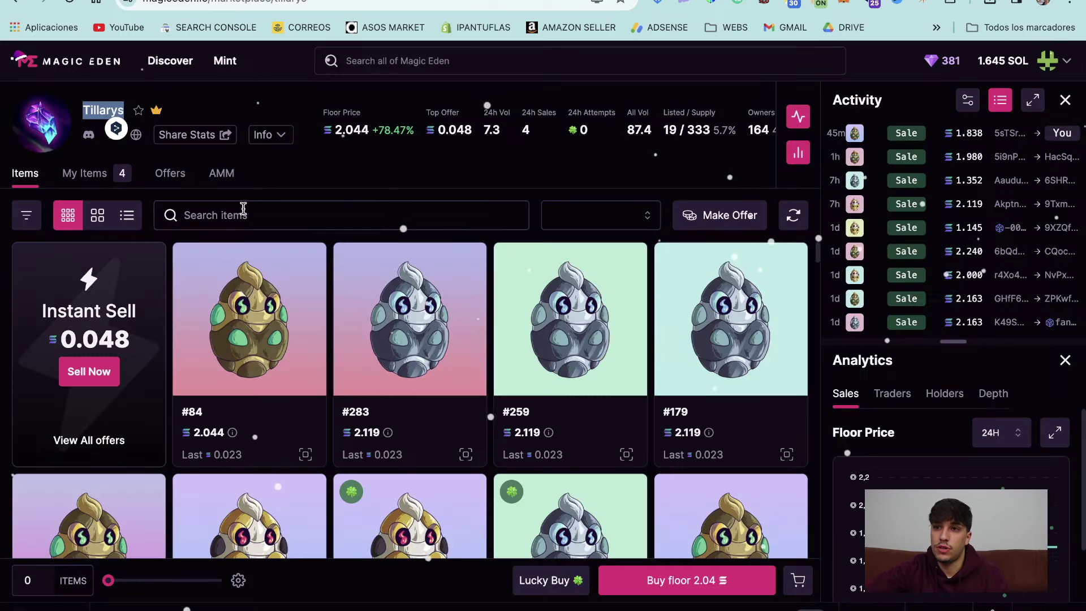
{"action": "left_click", "coordinate": [270, 134]}
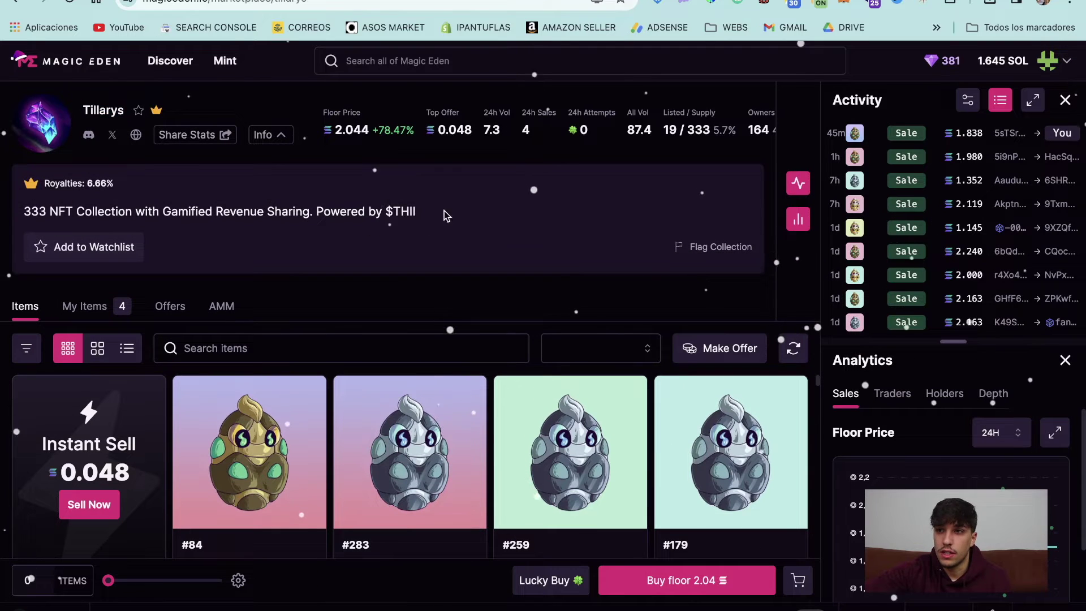
{"action": "triple_click", "coordinate": [378, 222]}
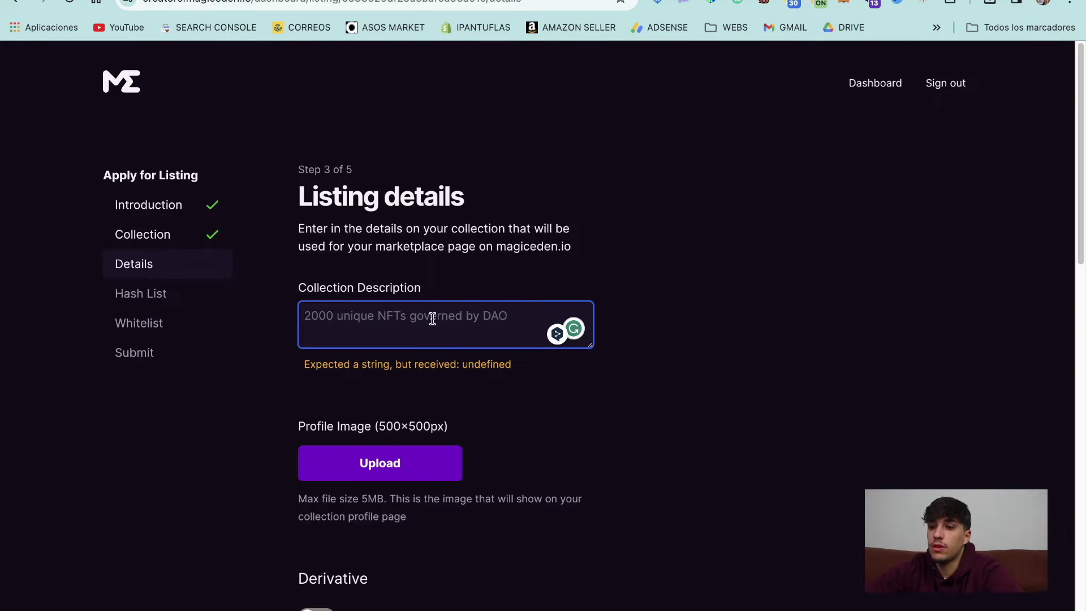
{"action": "type", "text": "this is a "}
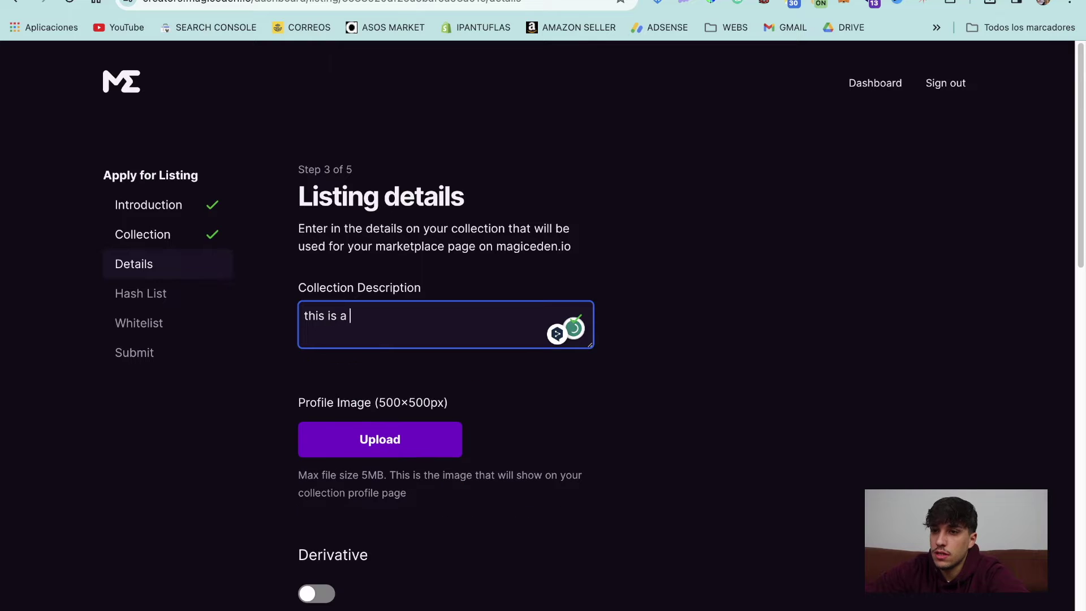
{"action": "type", "text": "test for a yo"}
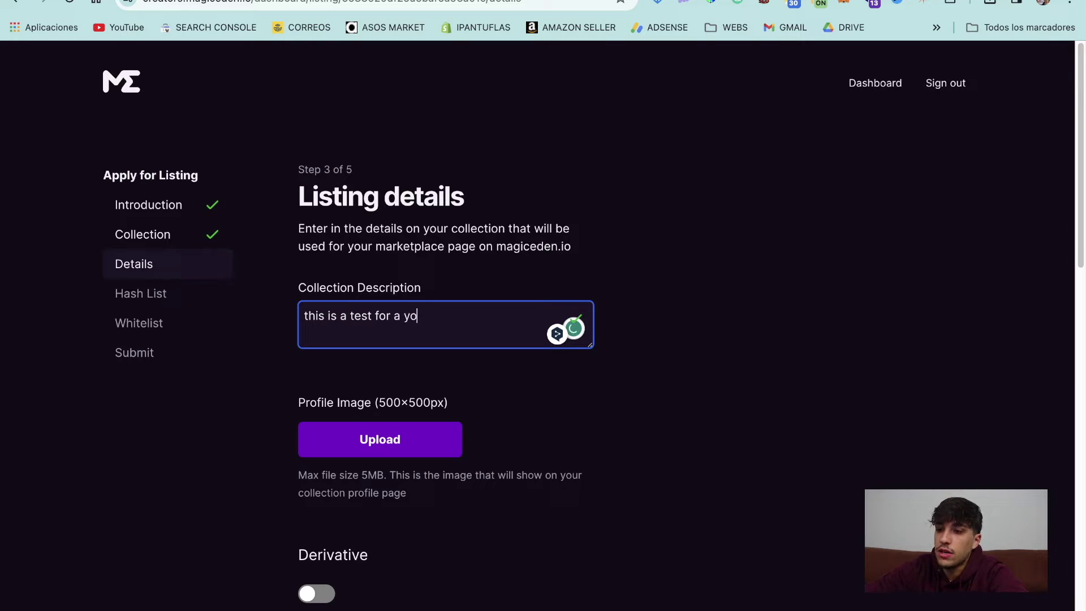
{"action": "type", "text": "utube video"}
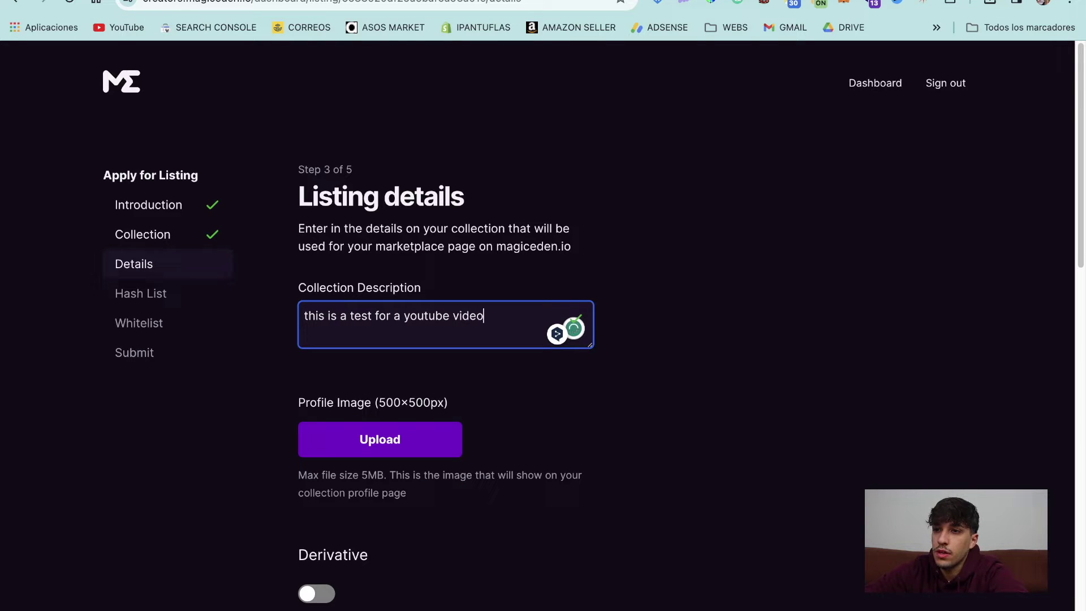
{"action": "left_click", "coordinate": [646, 349]}
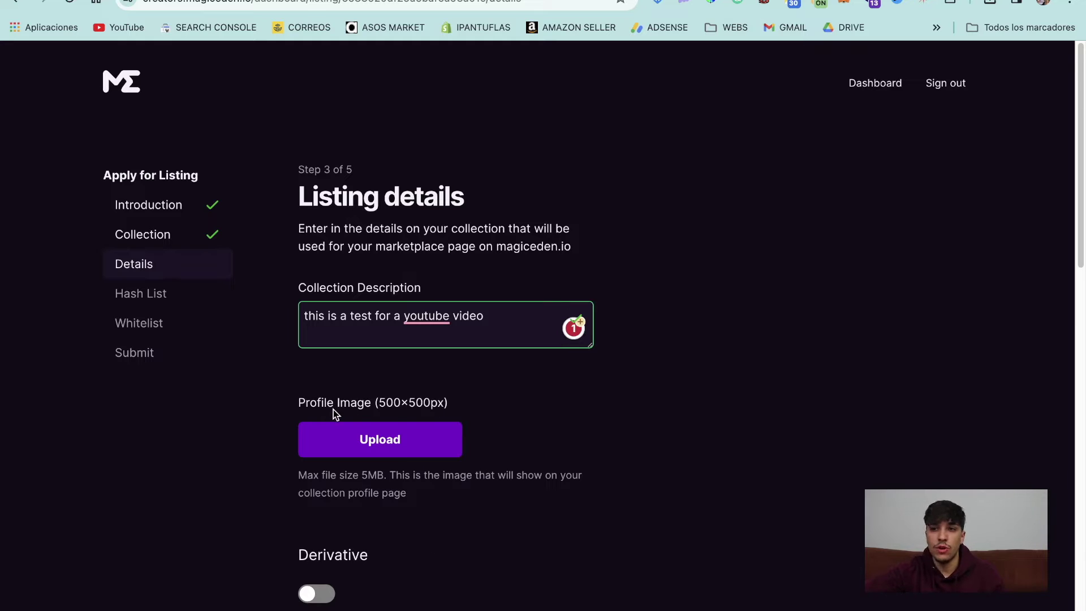
{"action": "left_click_drag", "start_coordinate": [293, 406], "coordinate": [450, 408]}
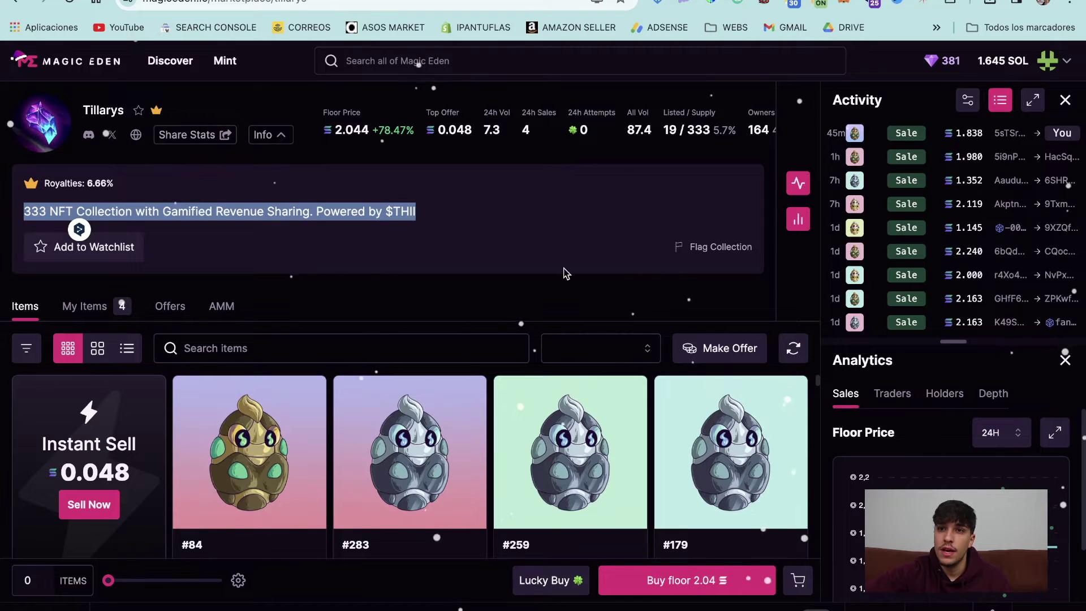
{"action": "left_click", "coordinate": [463, 219]}
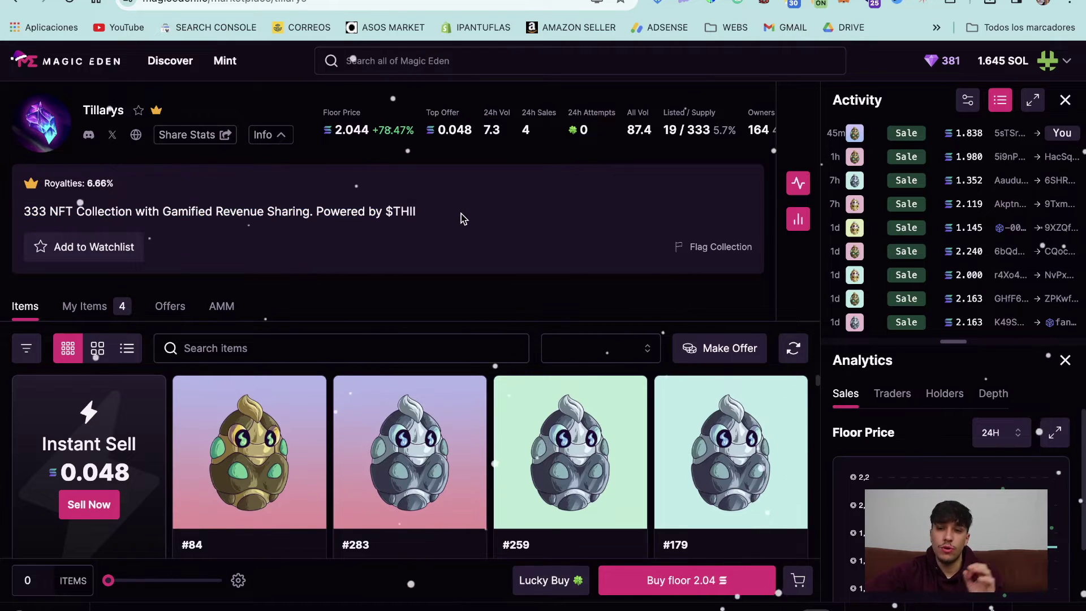
- Go to the Magic Eden home page via Discover and scroll to Top collections
{"action": "left_click", "coordinate": [169, 63]}
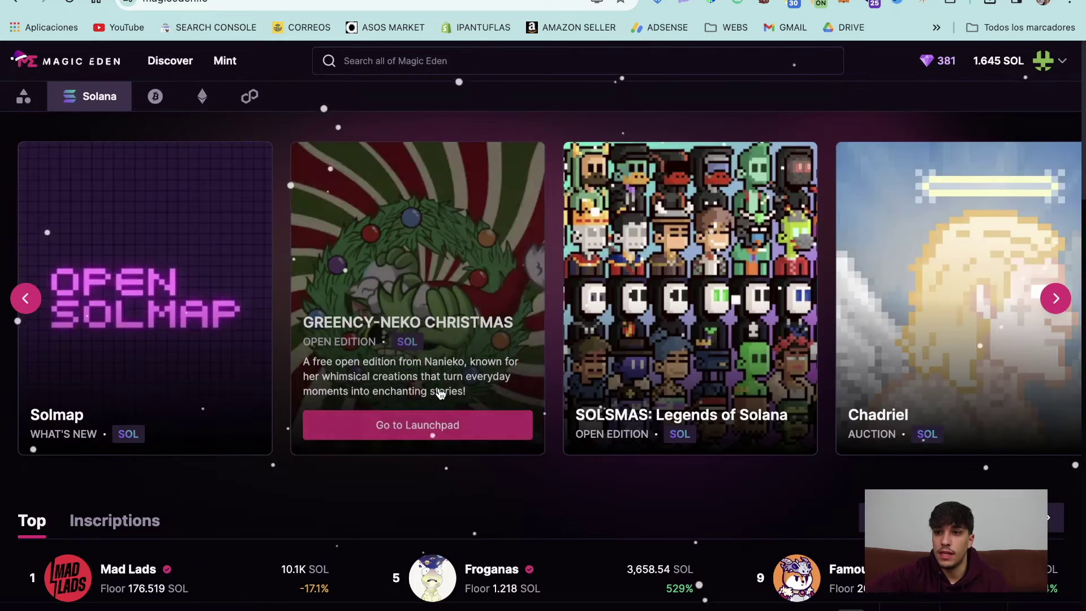
{"action": "scroll", "coordinate": [441, 395], "scroll_direction": "down", "scroll_amount": 7}
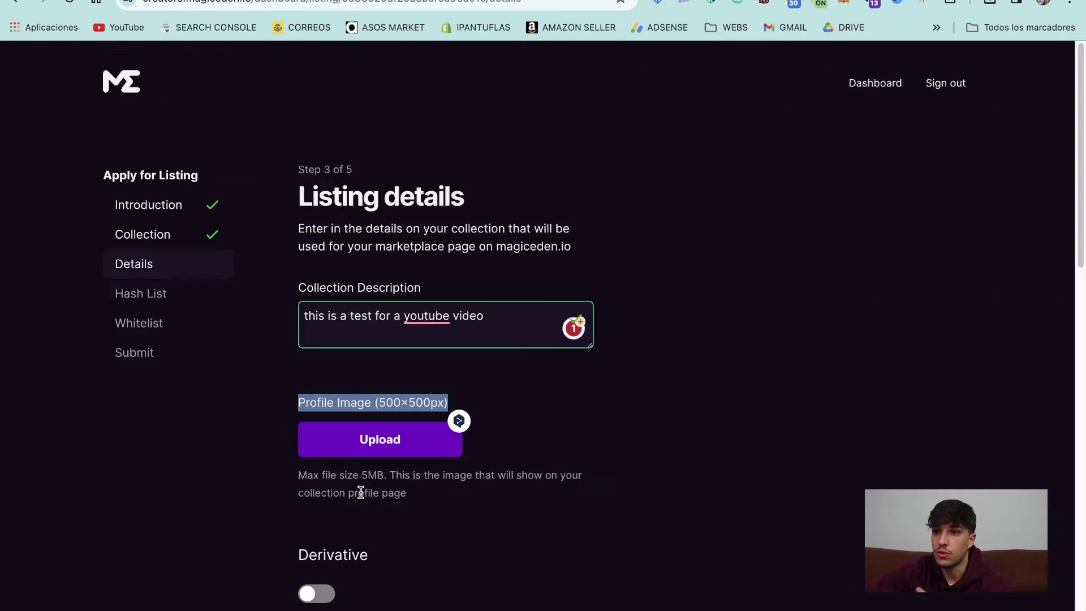
- Upload the dog photo as the collection's profile image
{"action": "left_click", "coordinate": [358, 490]}
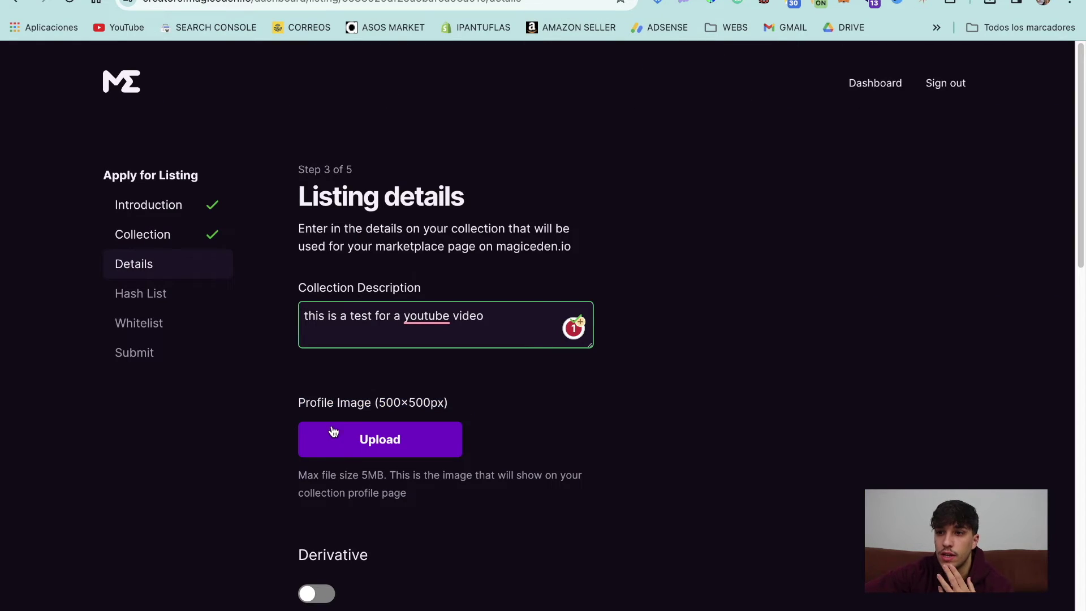
{"action": "left_click", "coordinate": [333, 432]}
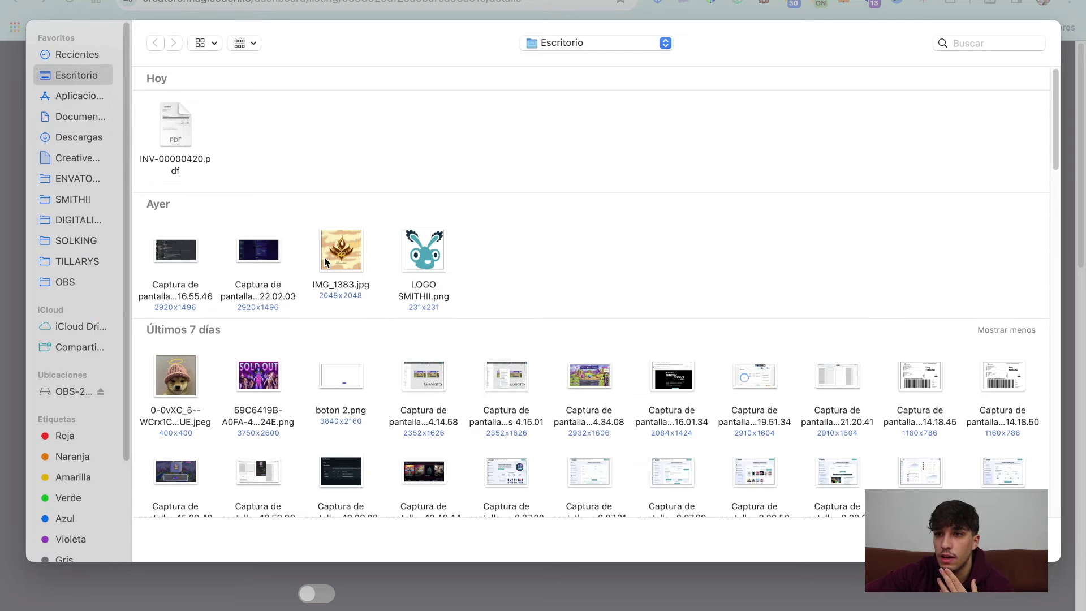
{"action": "left_click", "coordinate": [164, 376]}
{"action": "double_click", "coordinate": [164, 377]}
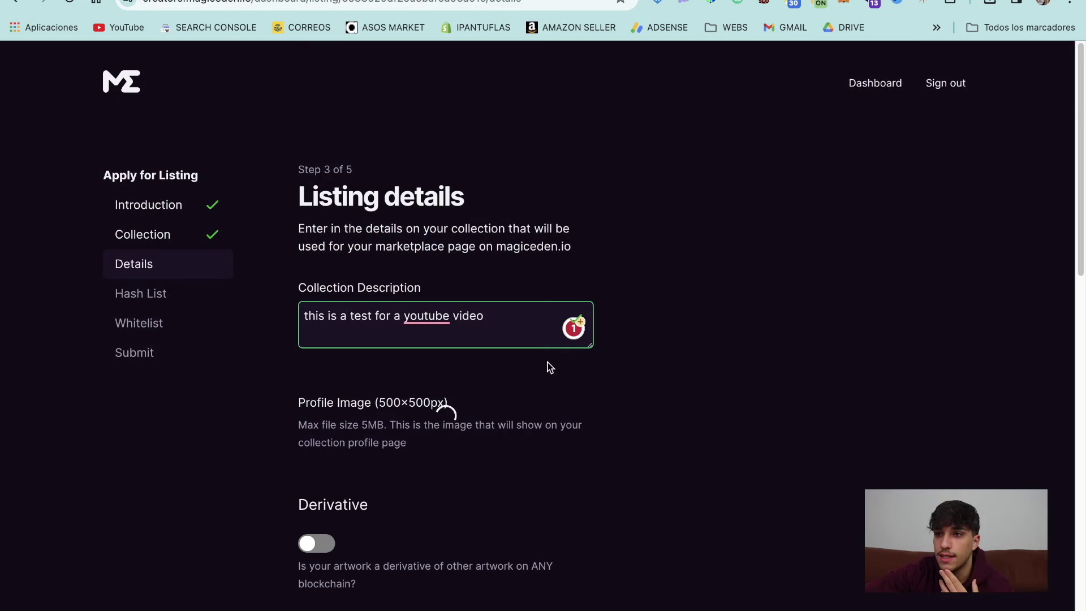
- Choose pfps as the primary category and art as the secondary category
{"action": "scroll", "coordinate": [631, 401], "scroll_direction": "down", "scroll_amount": 3}
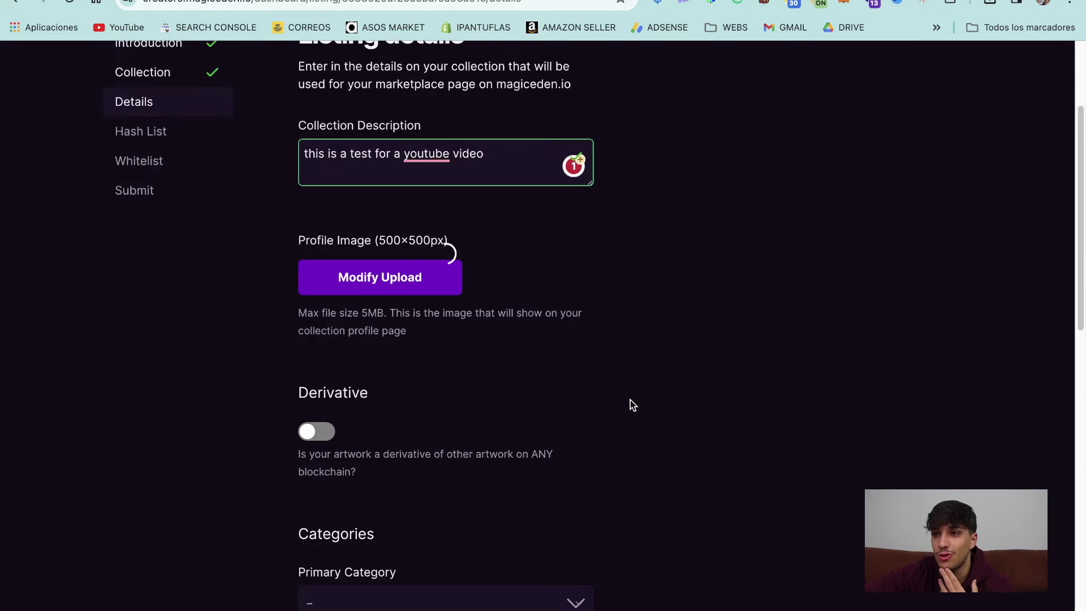
{"action": "scroll", "coordinate": [481, 178], "scroll_direction": "down", "scroll_amount": 3}
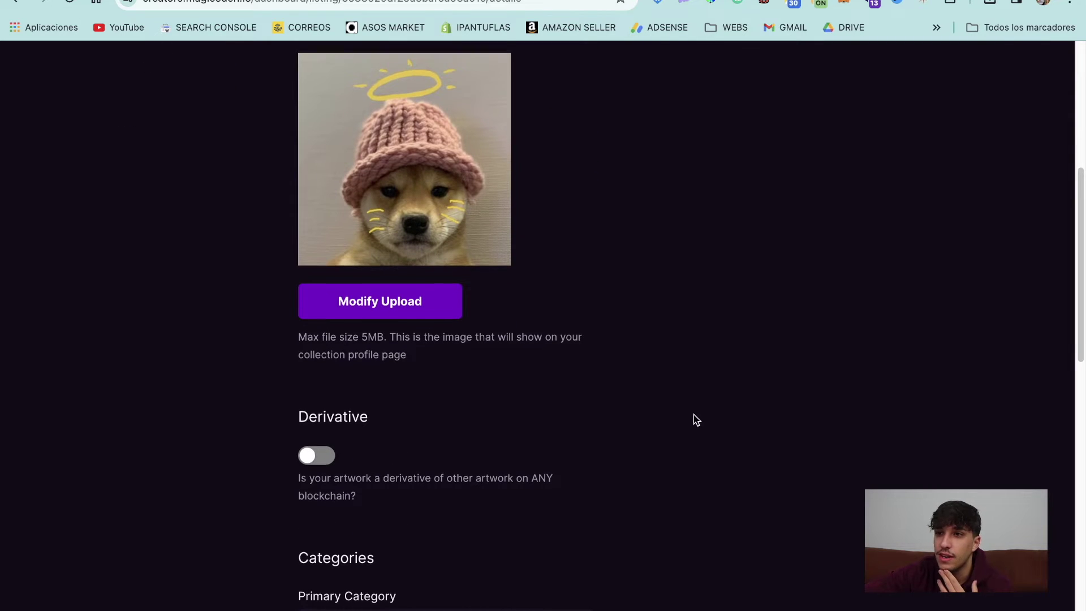
{"action": "scroll", "coordinate": [582, 418], "scroll_direction": "down", "scroll_amount": 3}
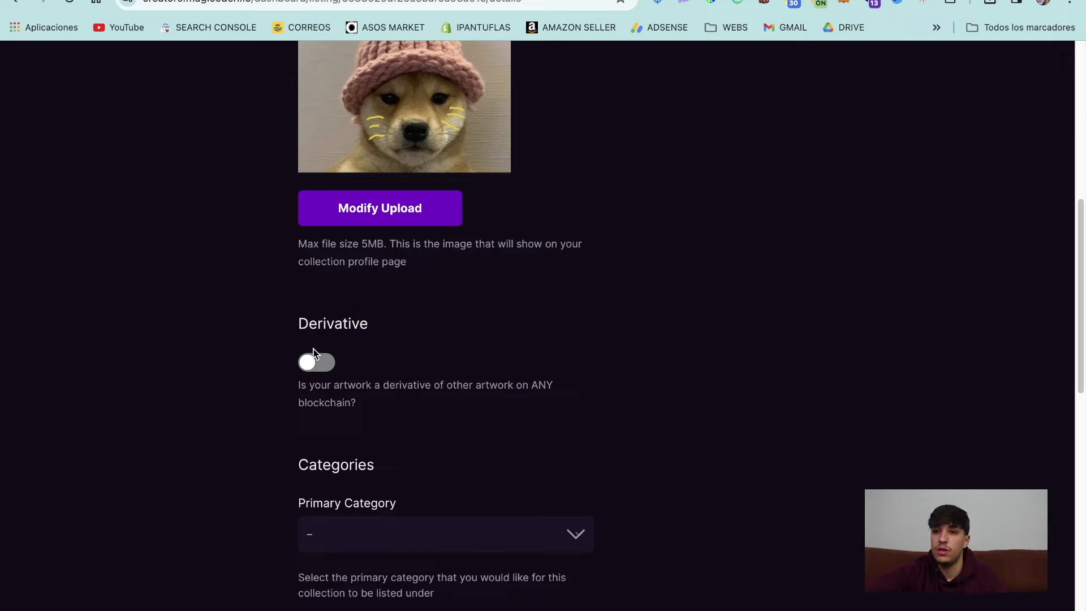
{"action": "scroll", "coordinate": [444, 346], "scroll_direction": "down", "scroll_amount": 1}
{"action": "scroll", "coordinate": [444, 347], "scroll_direction": "down", "scroll_amount": 5}
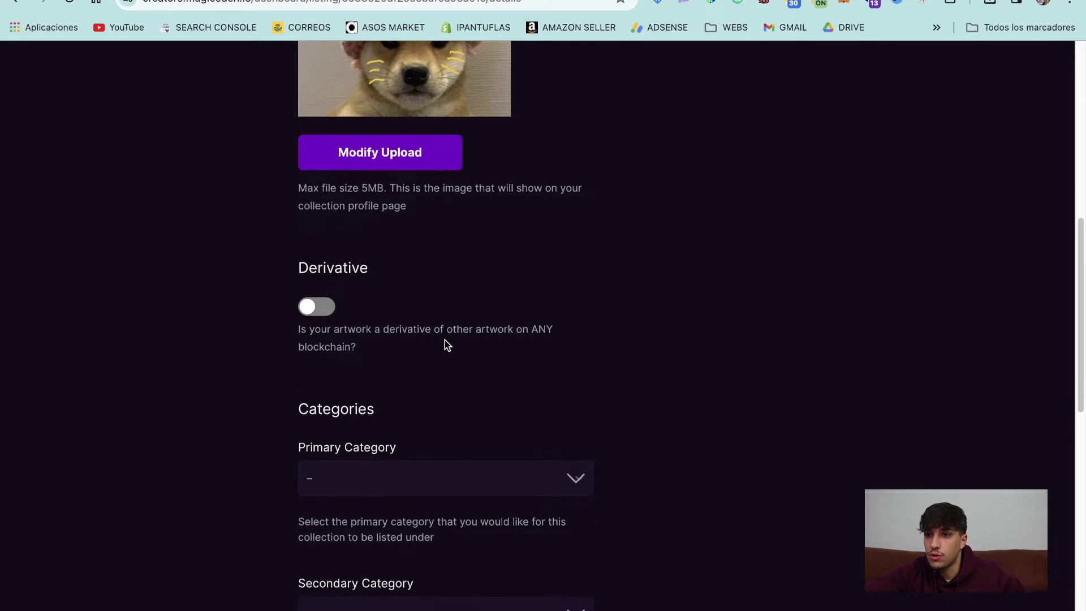
{"action": "left_click_drag", "start_coordinate": [430, 349], "coordinate": [238, 346]}
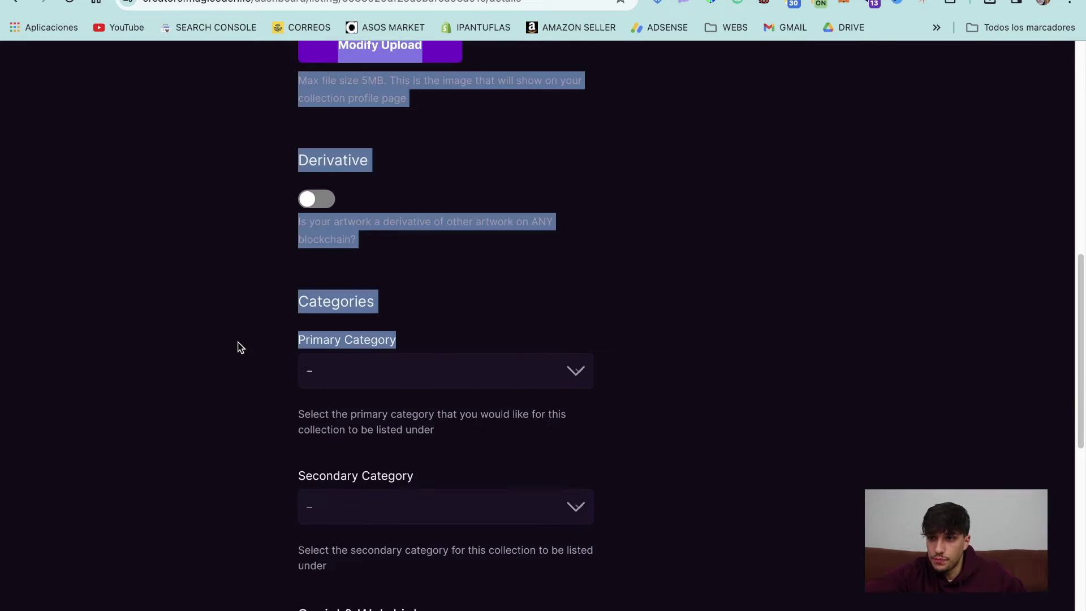
{"action": "left_click", "coordinate": [528, 327]}
{"action": "scroll", "coordinate": [654, 301], "scroll_direction": "down", "scroll_amount": 6}
{"action": "left_click", "coordinate": [385, 190]}
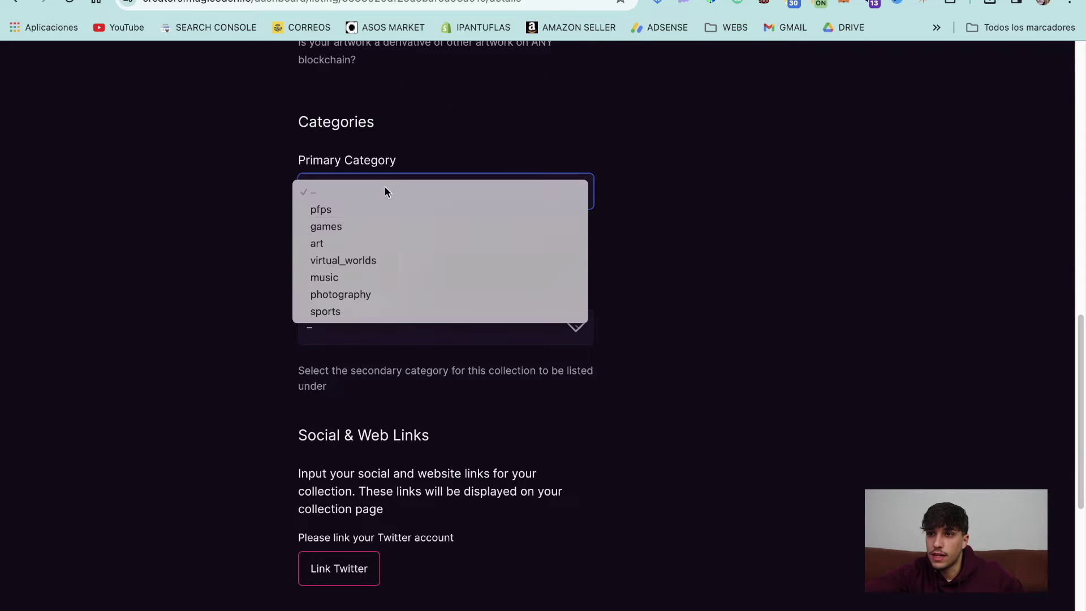
{"action": "left_click", "coordinate": [384, 213]}
{"action": "left_click", "coordinate": [392, 341]}
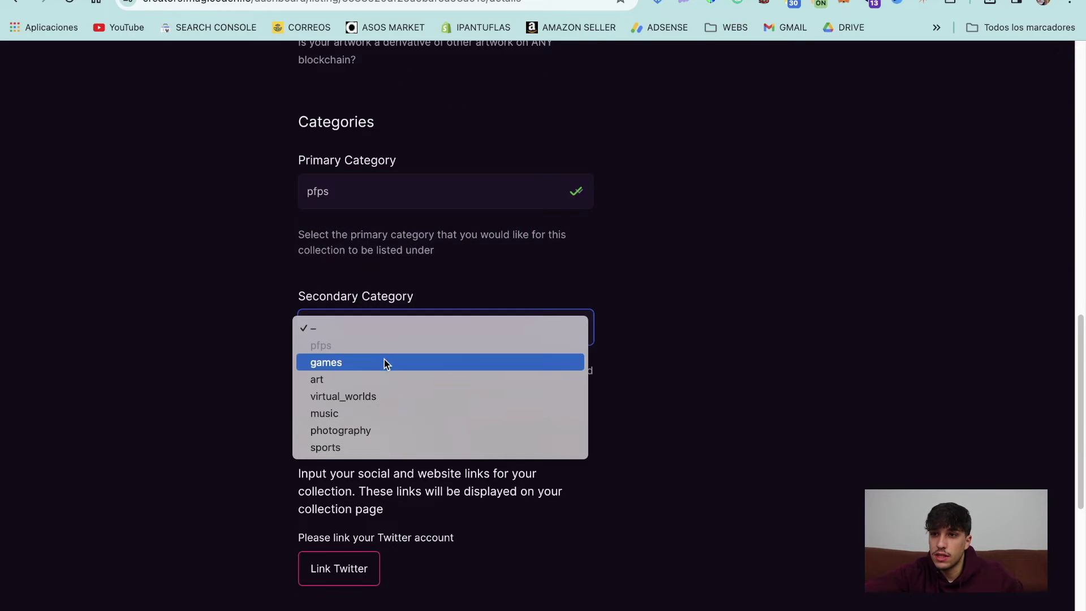
{"action": "left_click", "coordinate": [355, 383]}
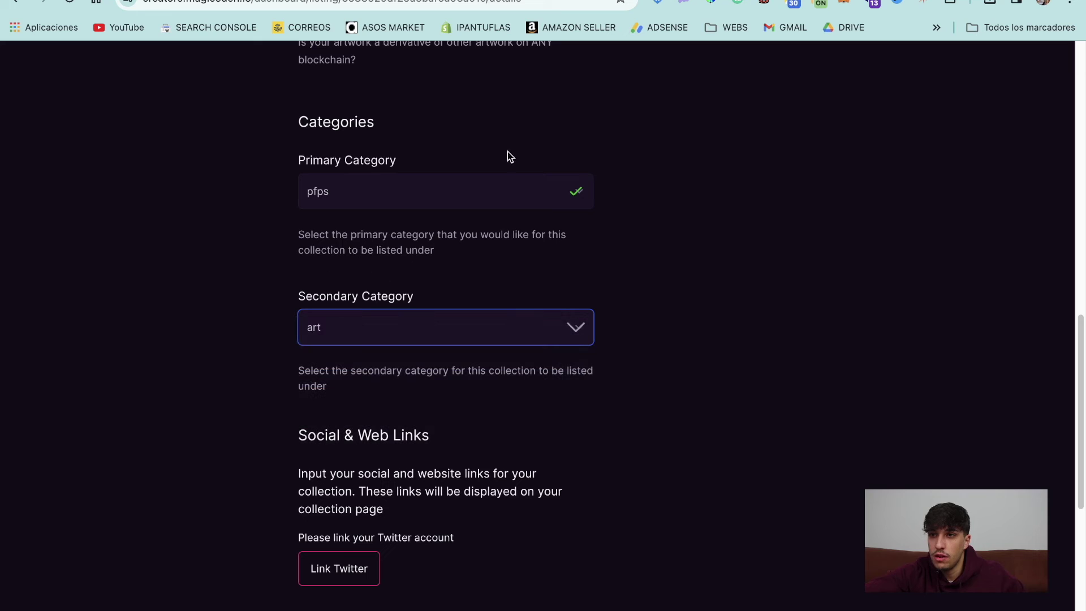
{"action": "scroll", "coordinate": [637, 358], "scroll_direction": "down", "scroll_amount": 4}
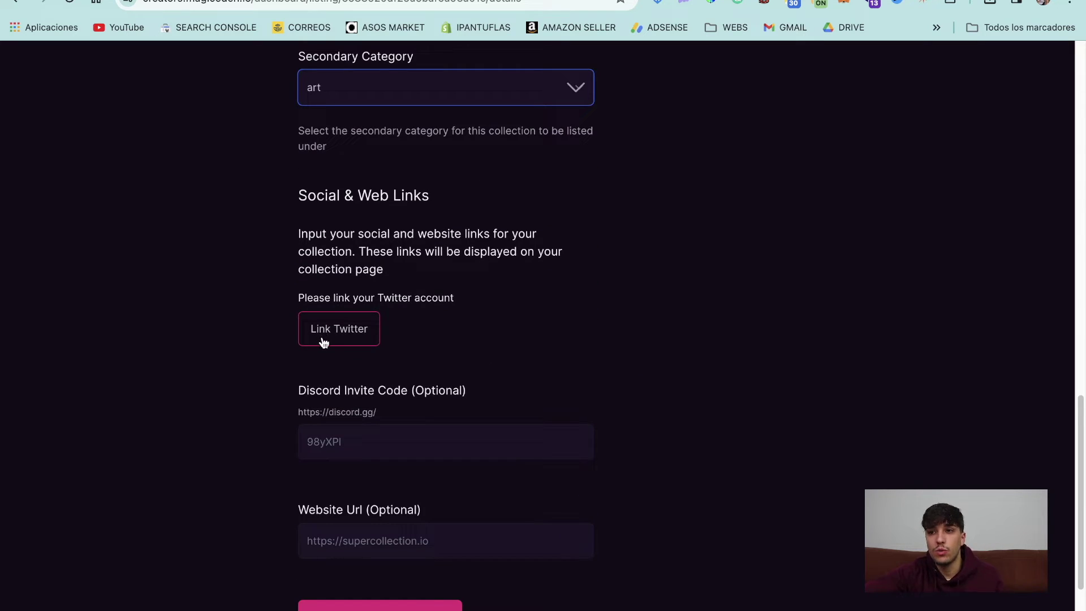
- Link the collection's Twitter account to the listing application
{"action": "left_click", "coordinate": [382, 434]}
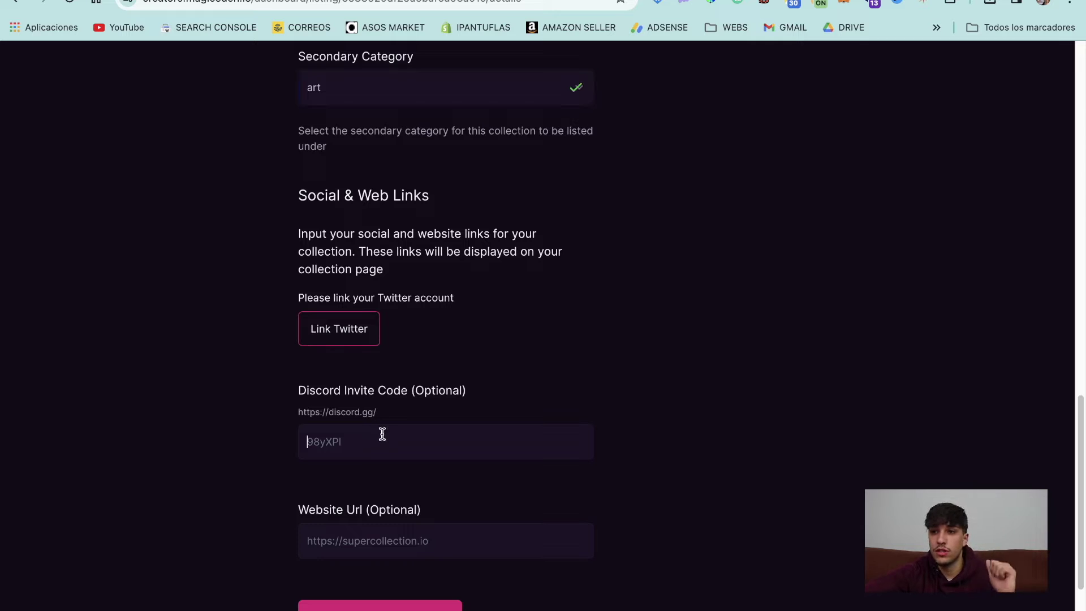
{"action": "left_click", "coordinate": [398, 538]}
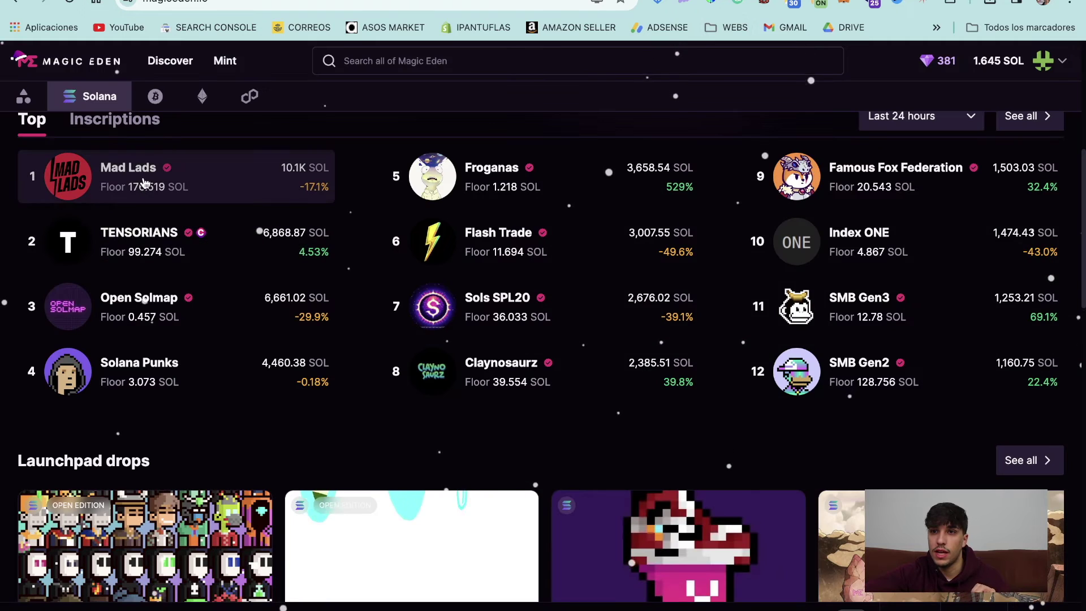
{"action": "scroll", "coordinate": [537, 243], "scroll_direction": "up", "scroll_amount": 7}
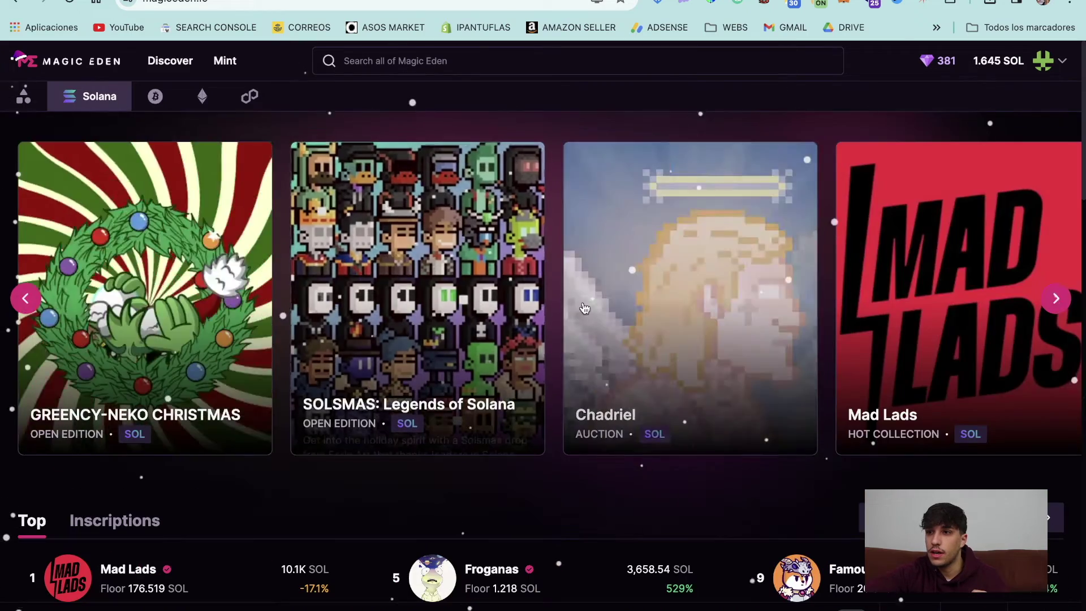
{"action": "left_click", "coordinate": [894, 592]}
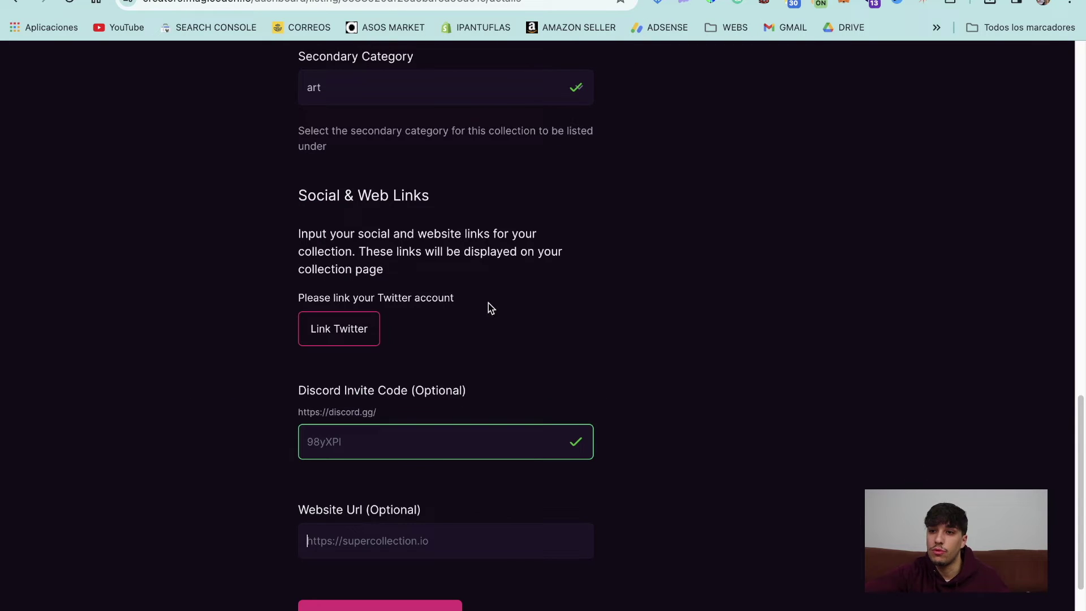
{"action": "left_click", "coordinate": [367, 331]}
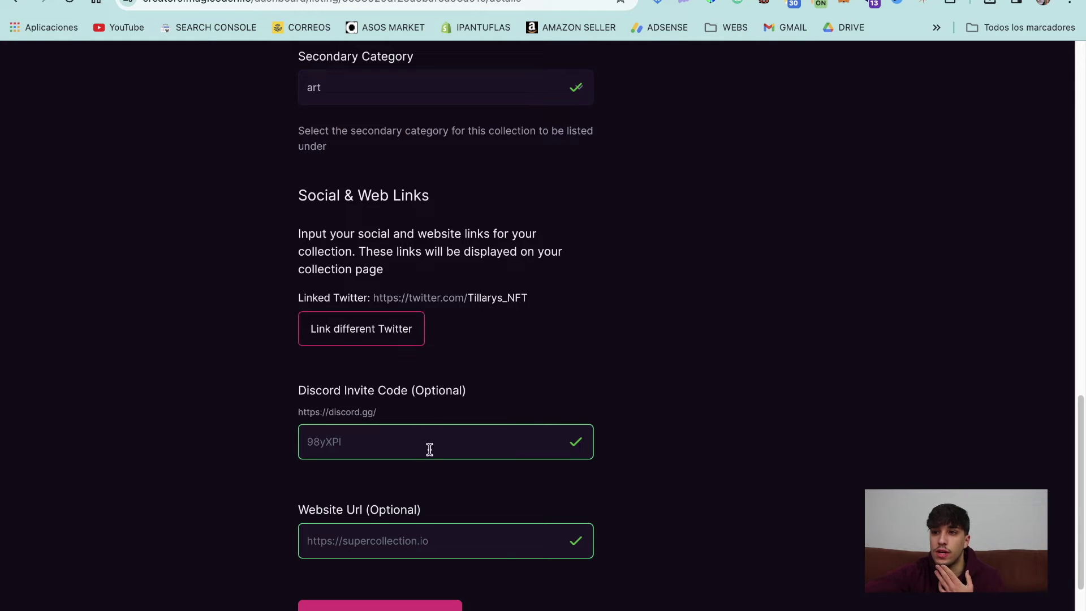
{"action": "left_click", "coordinate": [428, 447]}
{"action": "type", "text": "tillarys"}
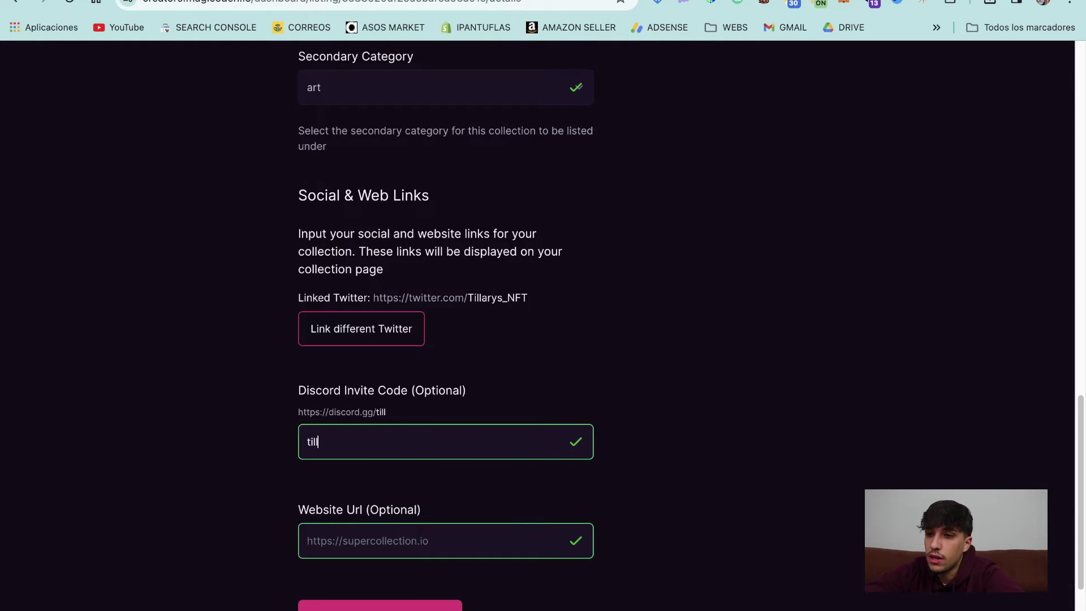
{"action": "left_click", "coordinate": [426, 526]}
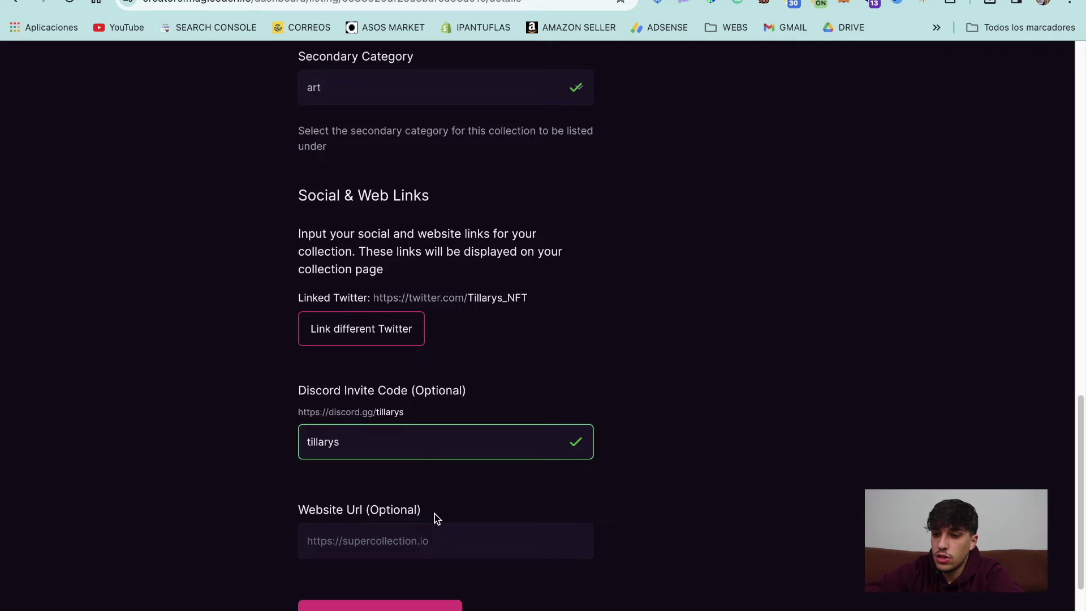
{"action": "type", "text": "tilla"}
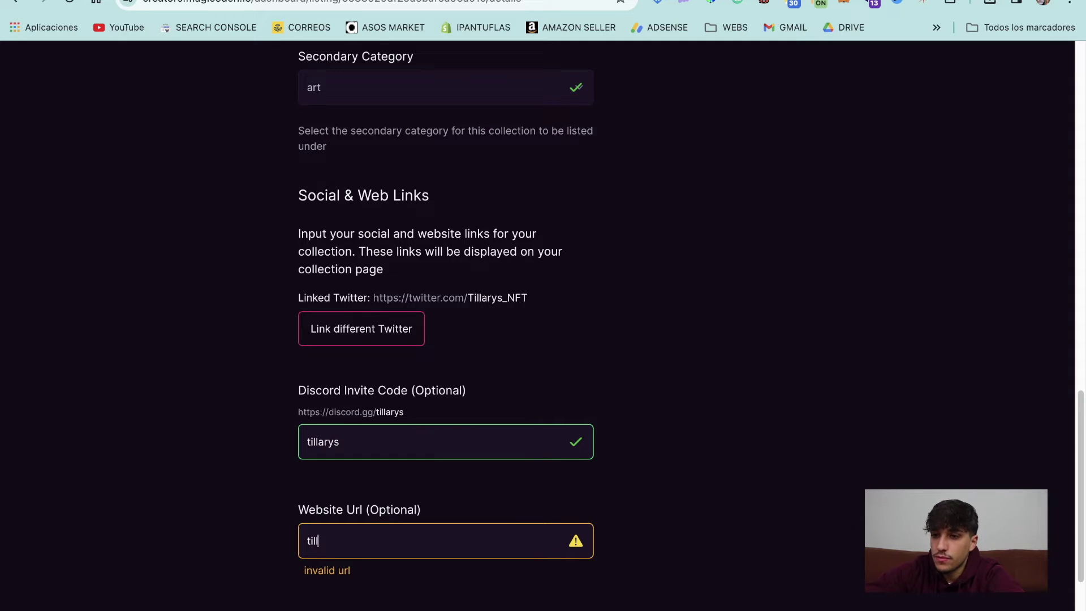
{"action": "key", "text": "BackSpace"}
{"action": "type", "text": "h"}
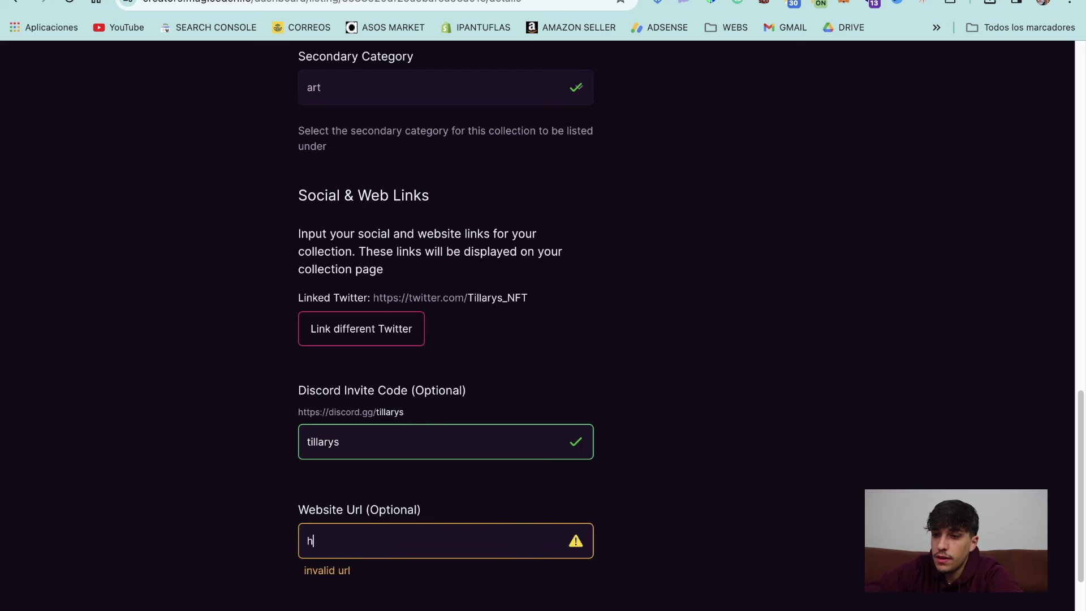
{"action": "type", "text": "ttps:"}
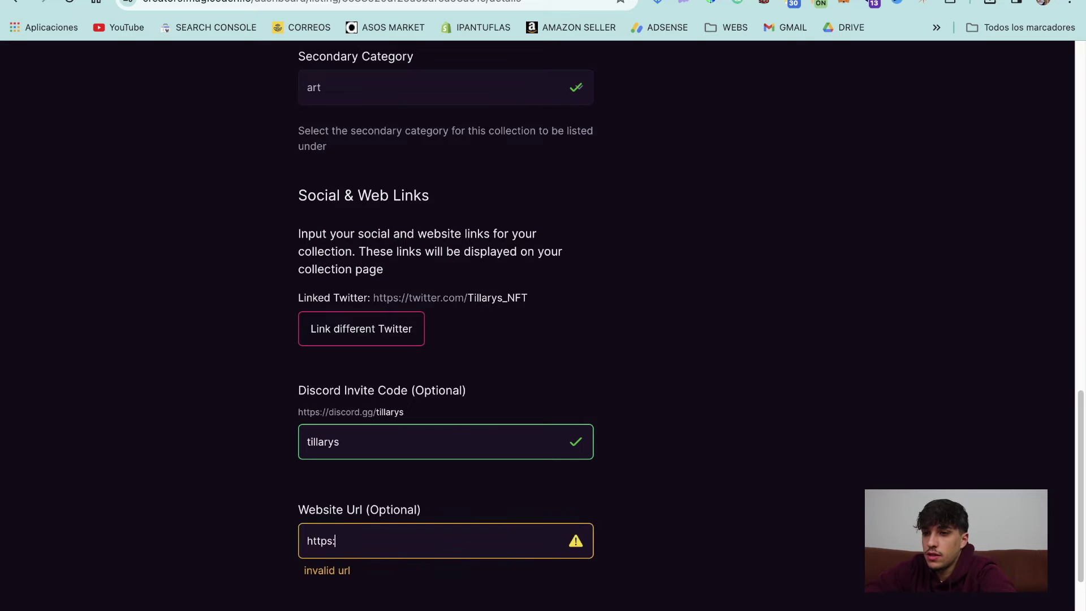
{"action": "type", "text": "//smithii.io"}
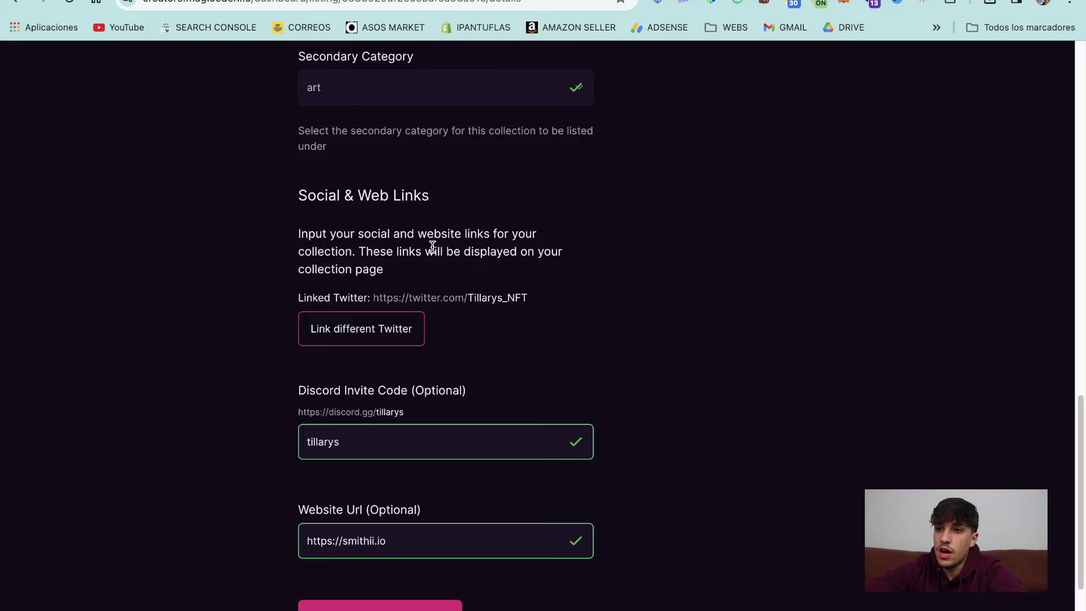
{"action": "scroll", "coordinate": [516, 337], "scroll_direction": "down", "scroll_amount": 2}
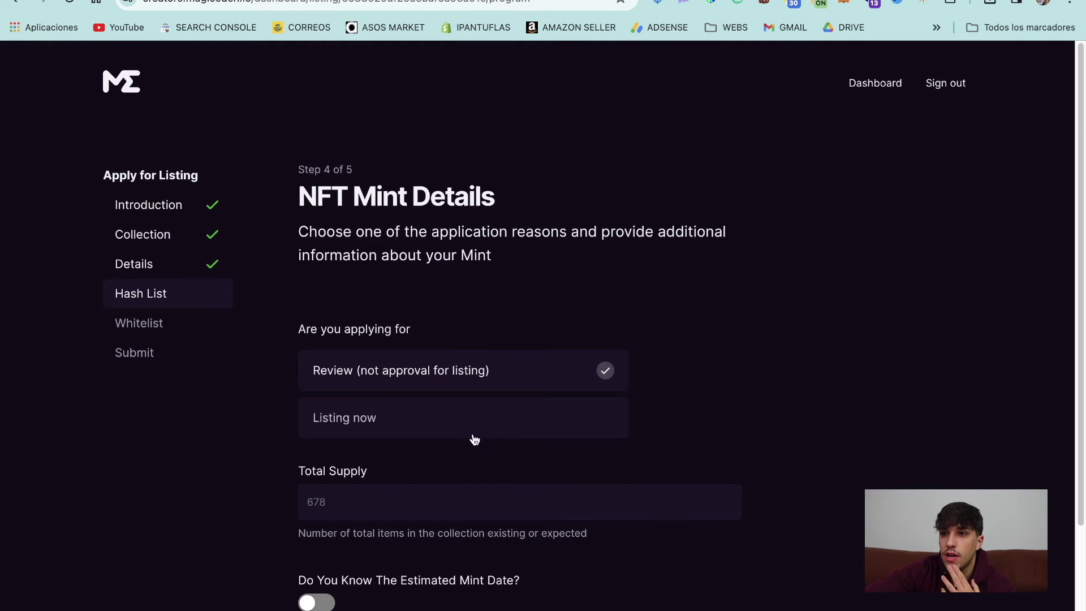
- Set the application timing to Listing now
{"action": "scroll", "coordinate": [421, 314], "scroll_direction": "down", "scroll_amount": 1}
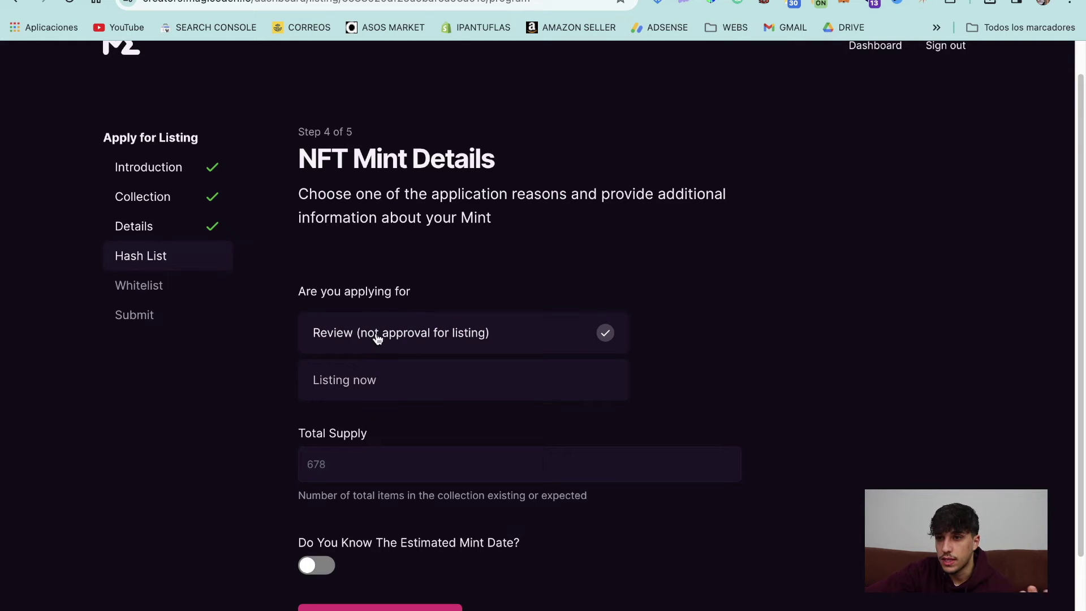
{"action": "left_click", "coordinate": [454, 390]}
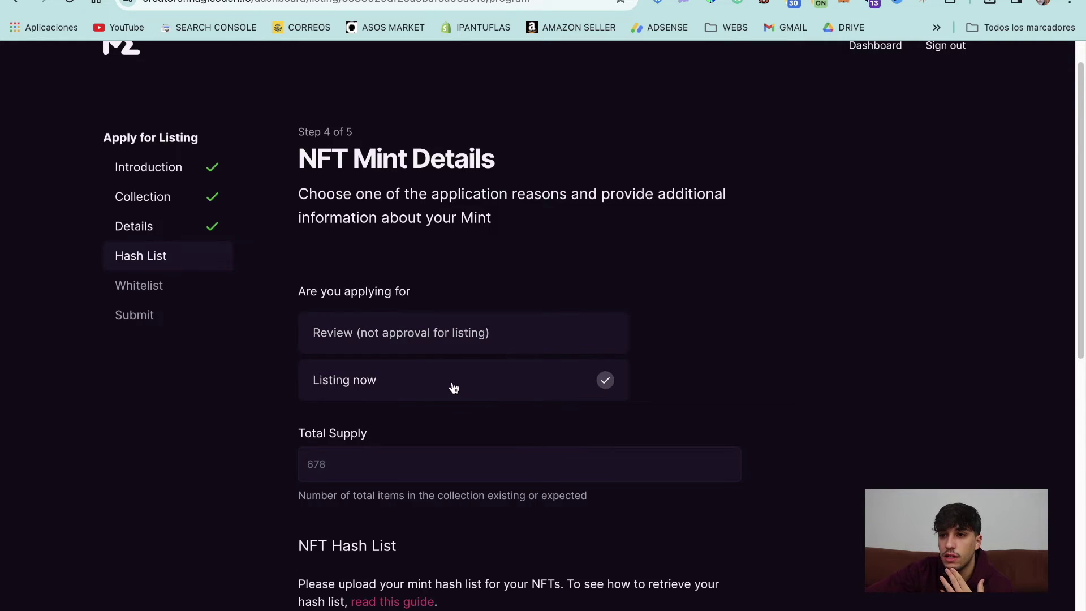
{"action": "scroll", "coordinate": [565, 367], "scroll_direction": "down", "scroll_amount": 3}
{"action": "scroll", "coordinate": [412, 296], "scroll_direction": "up", "scroll_amount": 4}
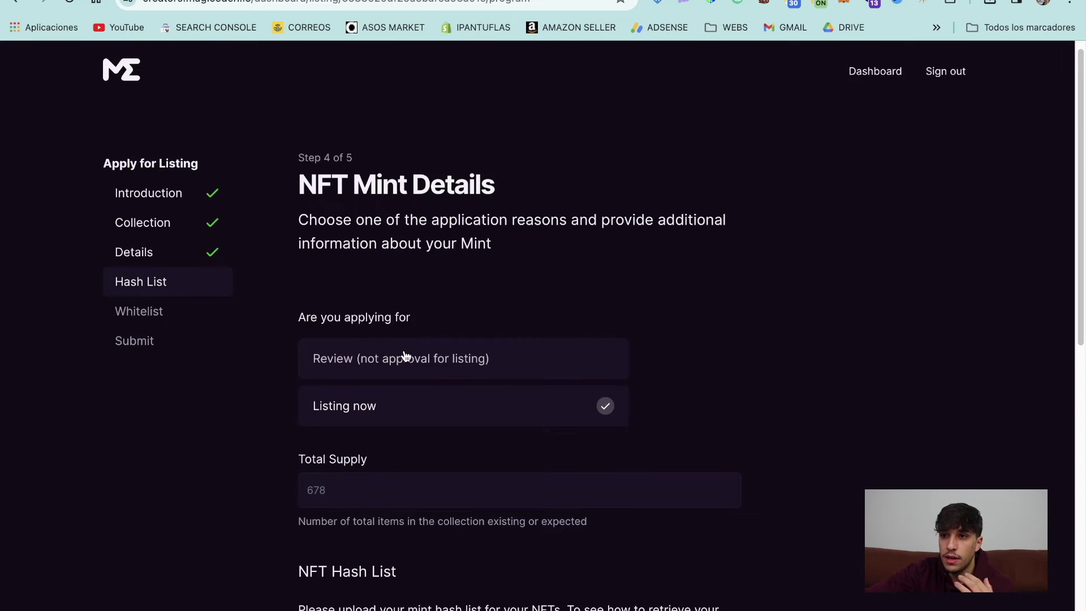
{"action": "scroll", "coordinate": [422, 311], "scroll_direction": "down", "scroll_amount": 2}
{"action": "left_click", "coordinate": [429, 283]}
{"action": "scroll", "coordinate": [428, 283], "scroll_direction": "down", "scroll_amount": 1}
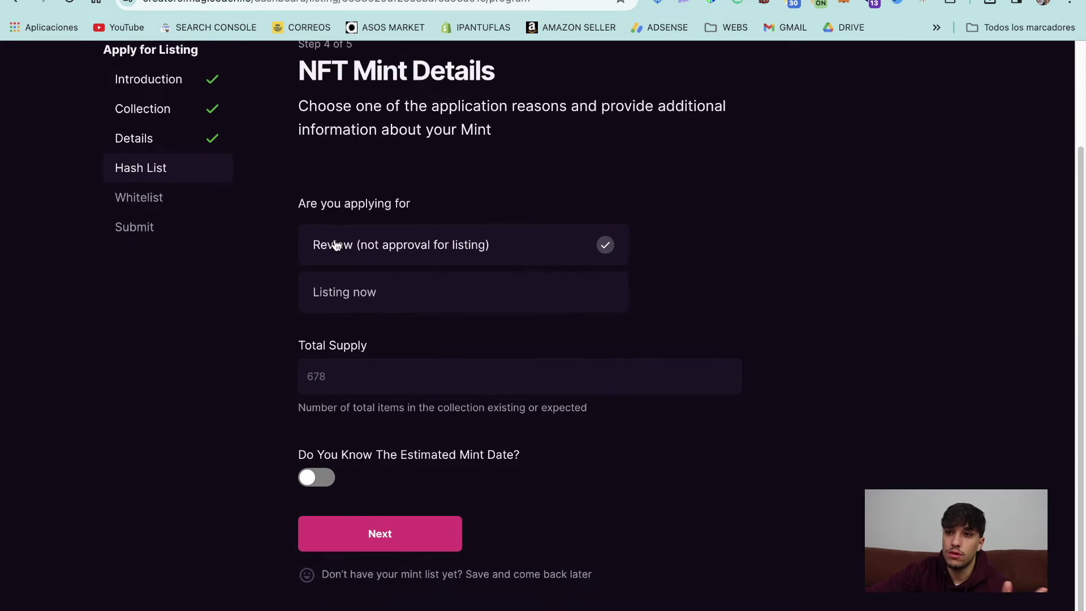
- Set the Total Supply to 333
{"action": "left_click", "coordinate": [320, 373]}
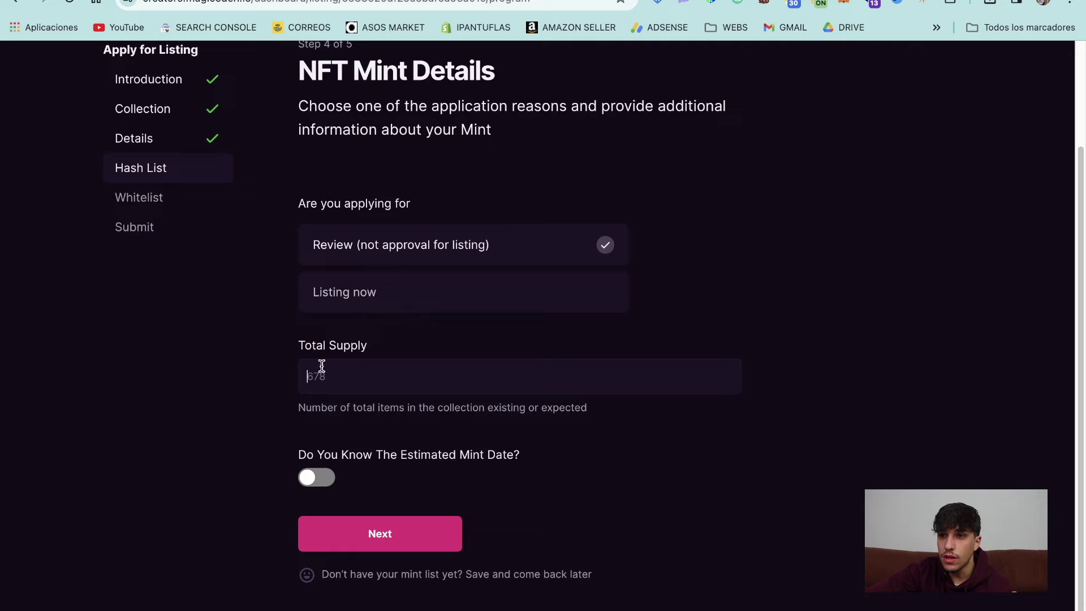
{"action": "type", "text": "0"}
{"action": "scroll", "coordinate": [450, 470], "scroll_direction": "down", "scroll_amount": 1}
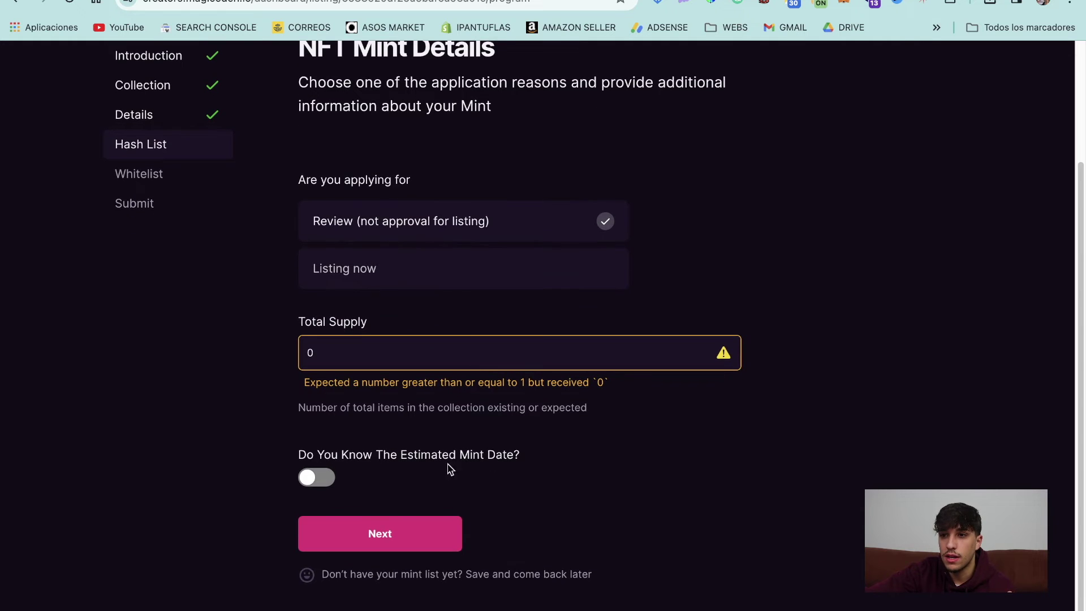
{"action": "left_click", "coordinate": [326, 476]}
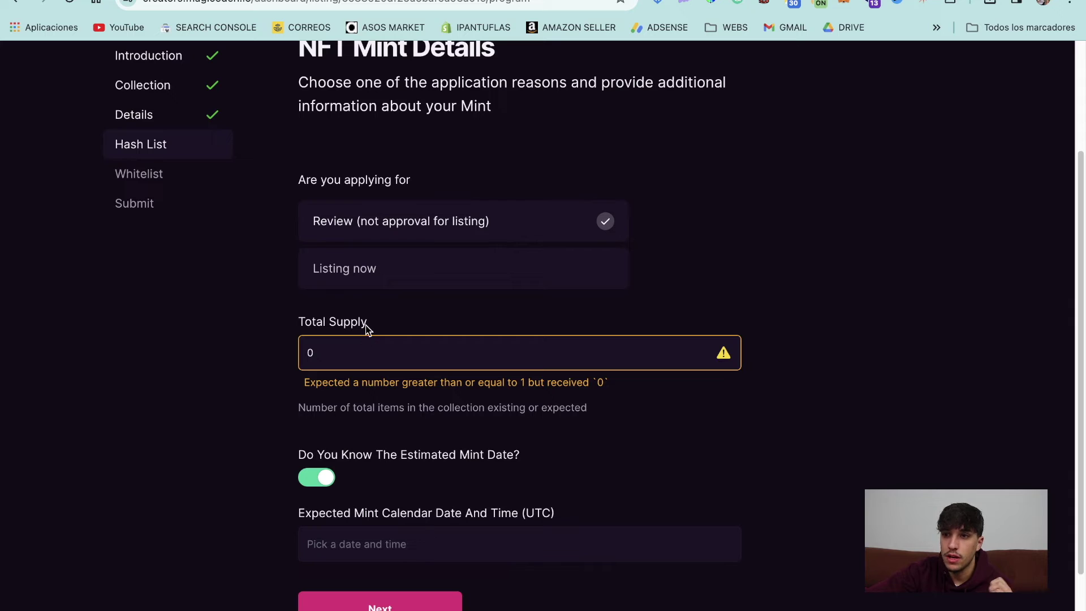
{"action": "left_click_drag", "start_coordinate": [379, 356], "coordinate": [242, 354]}
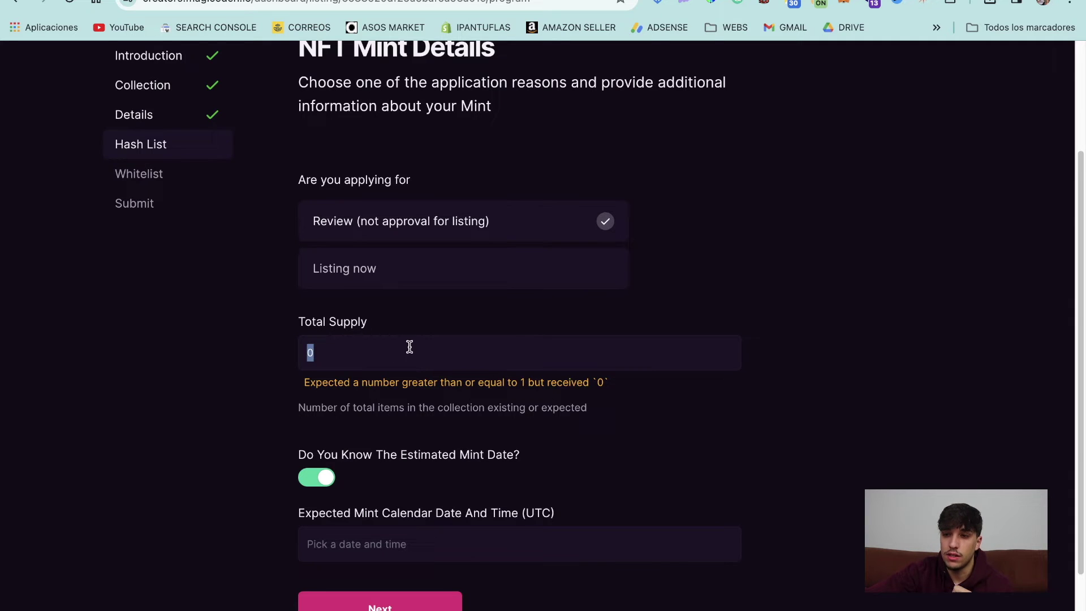
{"action": "scroll", "coordinate": [407, 347], "scroll_direction": "down", "scroll_amount": 1}
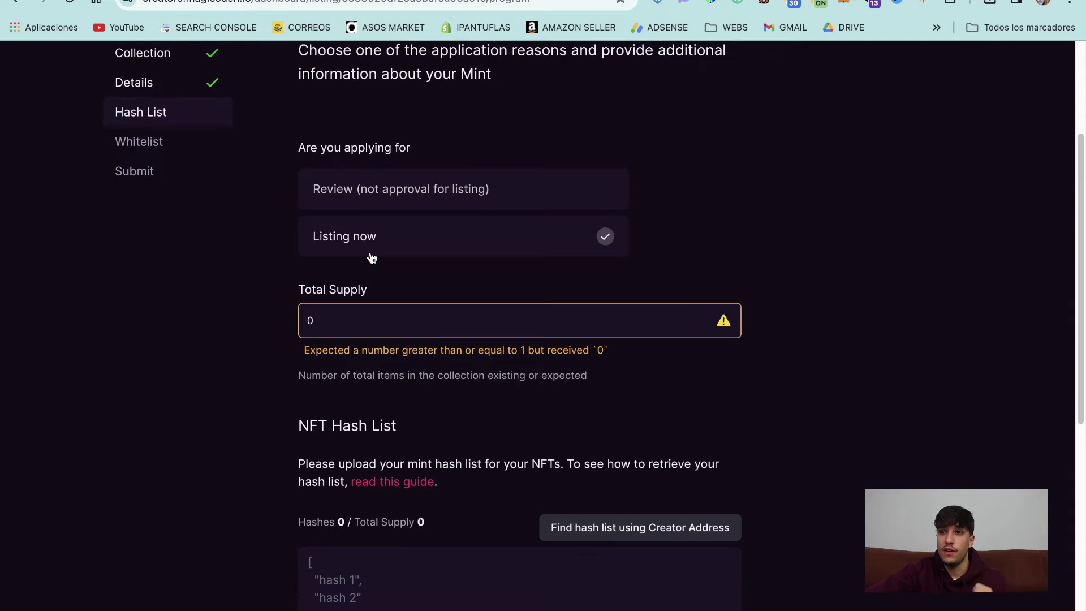
{"action": "double_click", "coordinate": [359, 315]}
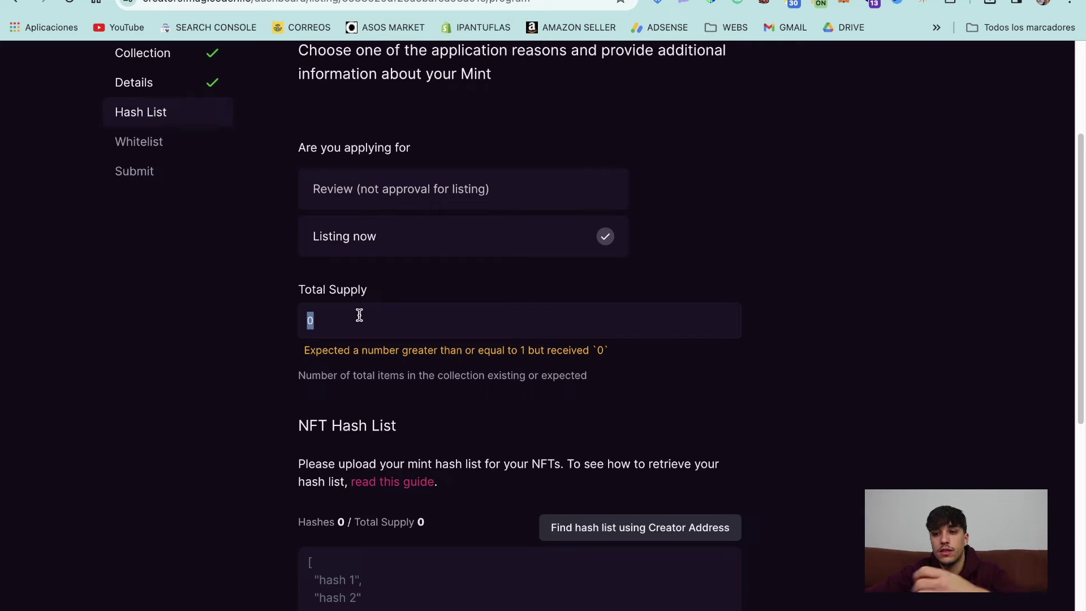
{"action": "type", "text": "333"}
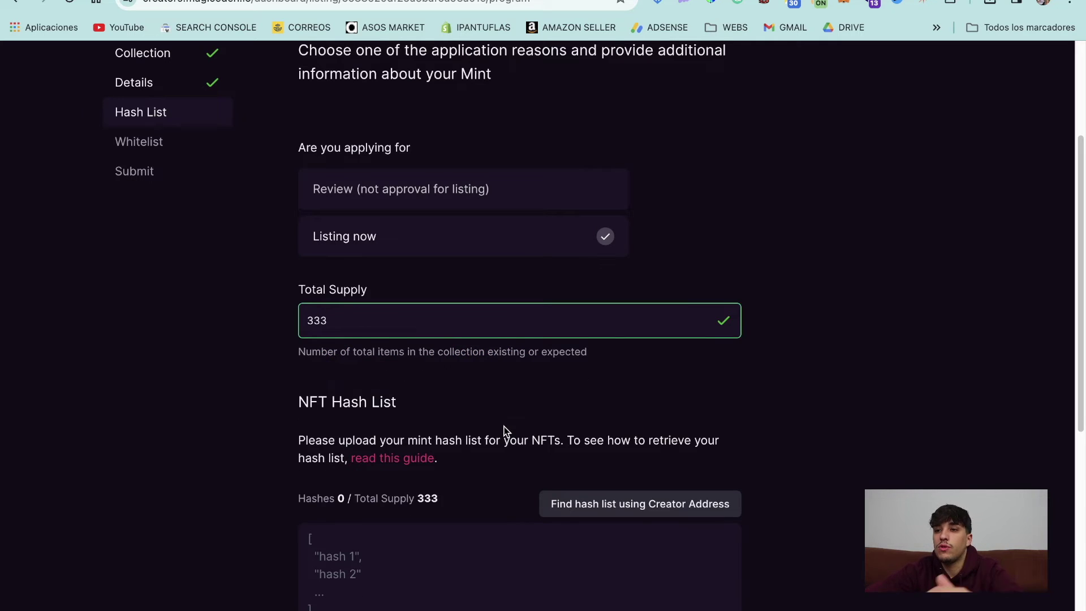
{"action": "scroll", "coordinate": [469, 367], "scroll_direction": "down", "scroll_amount": 3}
- Move into the still-empty NFT Hash List box below the 333 supply
{"action": "left_click", "coordinate": [316, 429]}
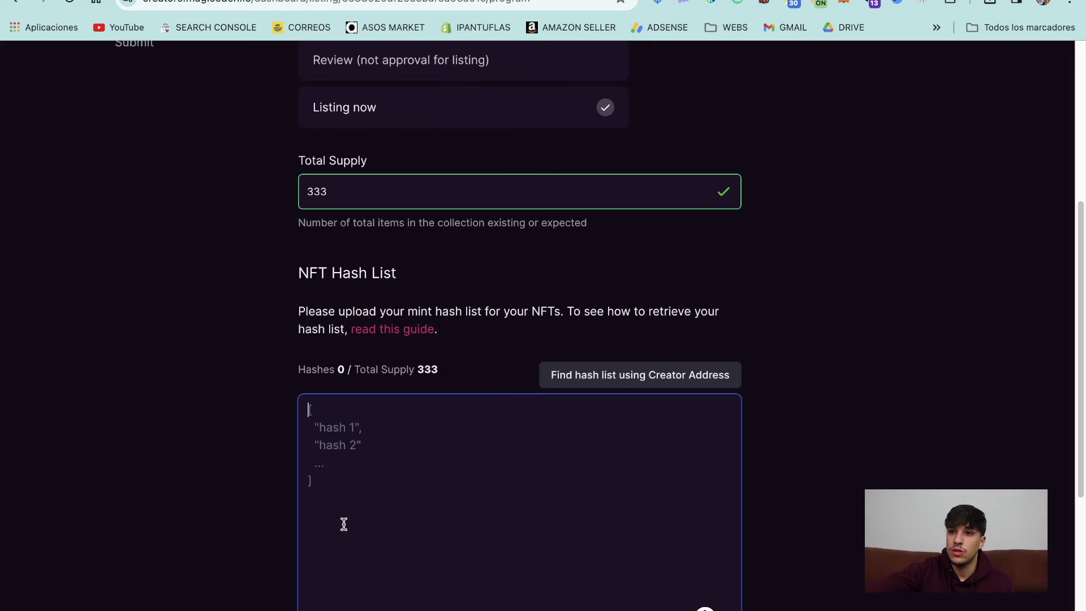
{"action": "left_click", "coordinate": [296, 373]}
{"action": "left_click_drag", "start_coordinate": [296, 372], "coordinate": [467, 376]}
{"action": "left_click", "coordinate": [468, 376]}
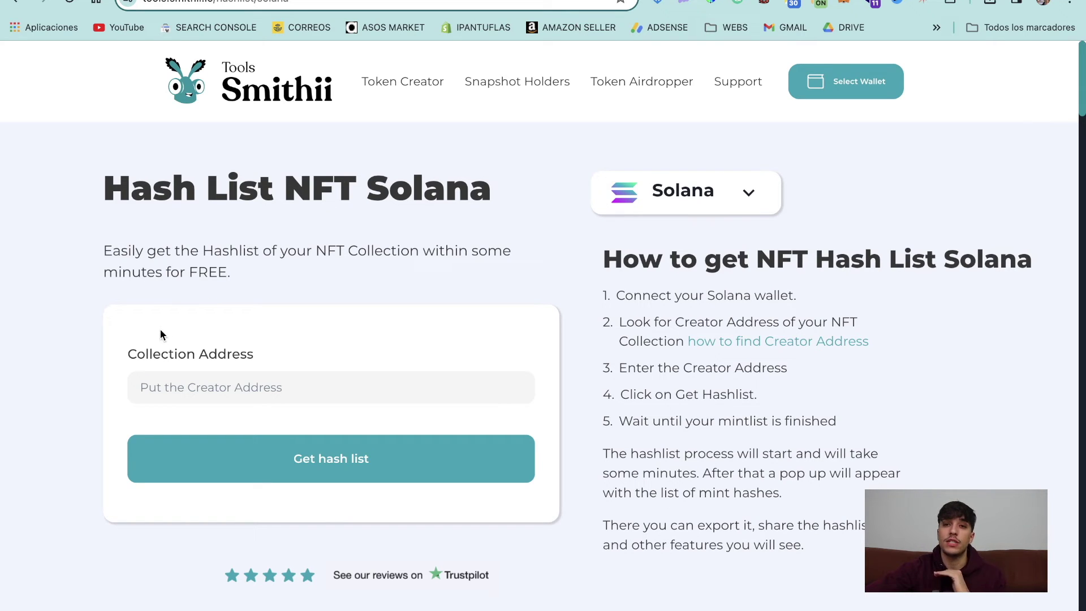
- Open Tillarys #144 from the wallet's Tillarys collectibles and view it on Solscan
{"action": "left_click", "coordinate": [218, 379]}
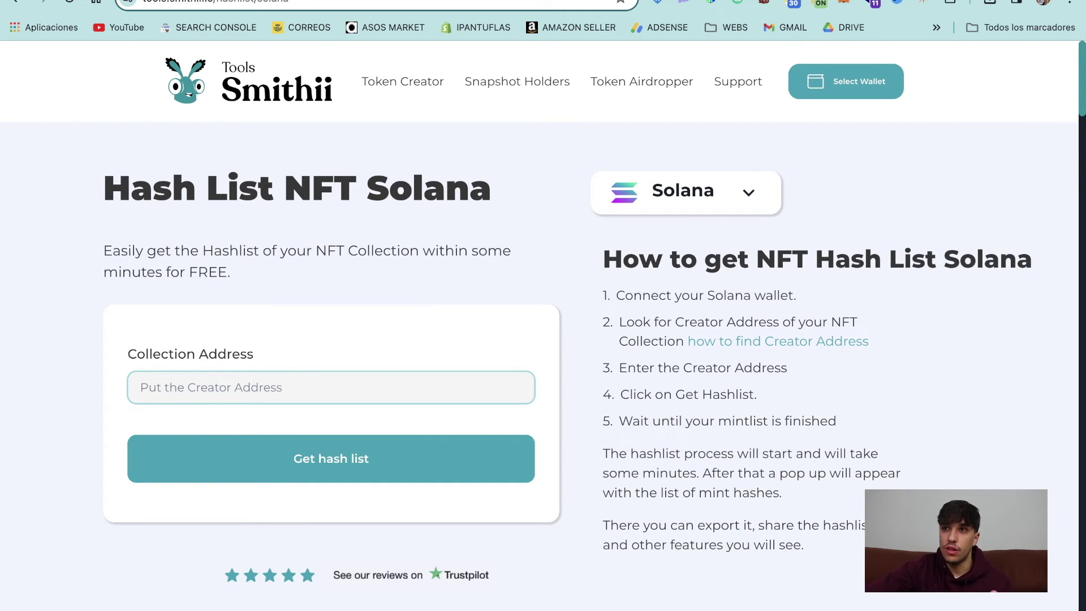
{"action": "left_click", "coordinate": [685, 3]}
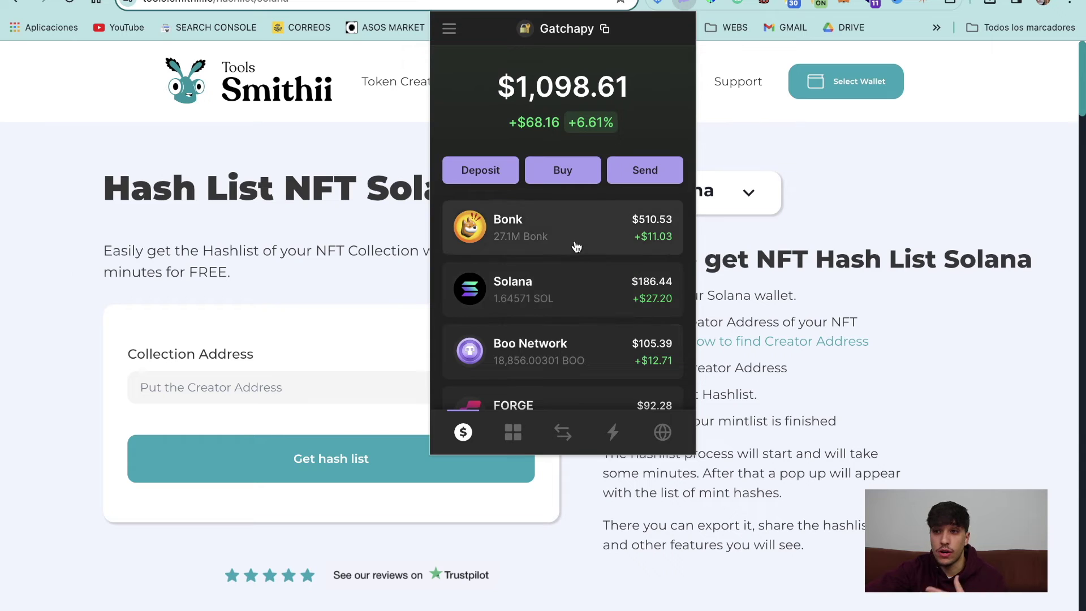
{"action": "left_click", "coordinate": [511, 433]}
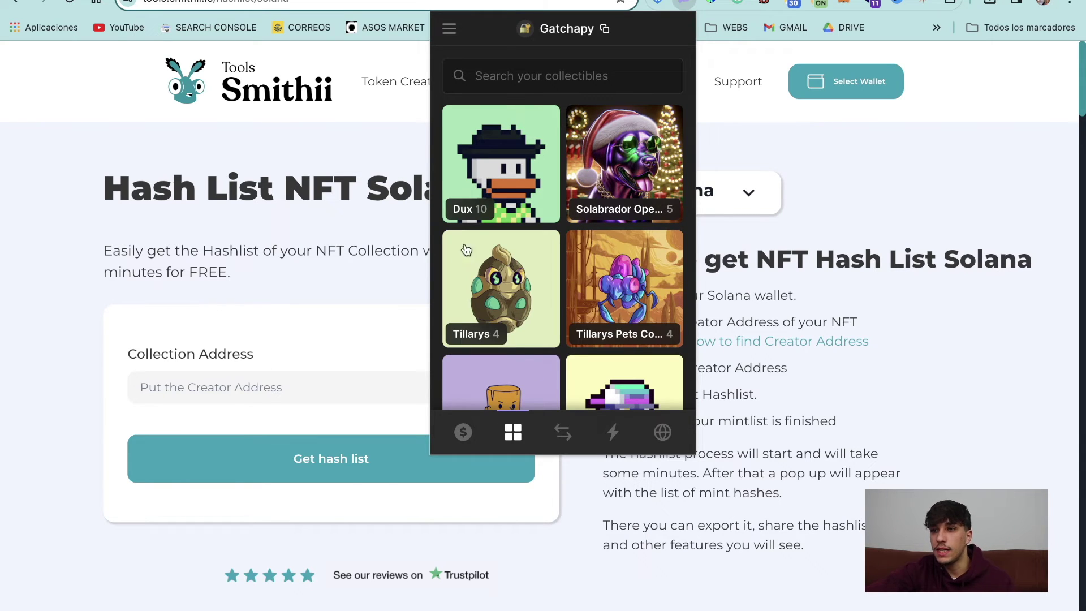
{"action": "left_click", "coordinate": [493, 281]}
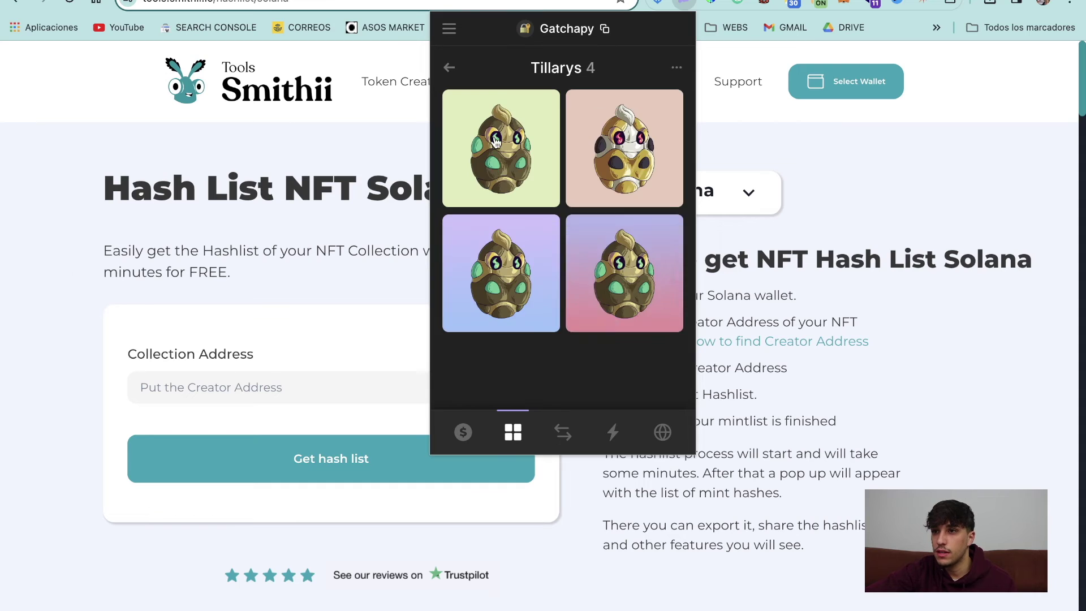
{"action": "left_click", "coordinate": [546, 137]}
{"action": "left_click", "coordinate": [675, 69]}
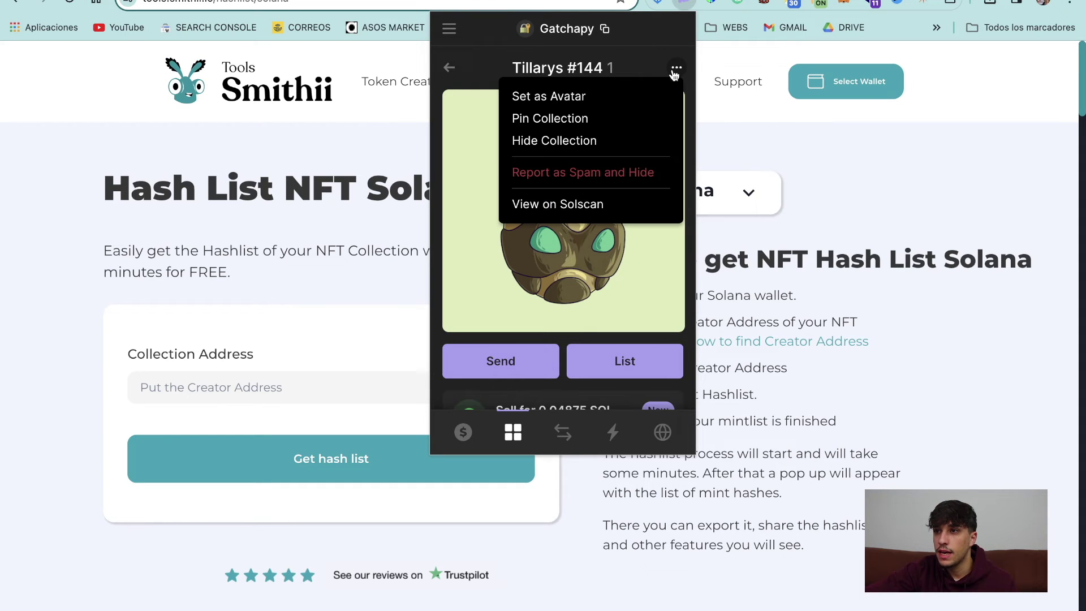
{"action": "left_click", "coordinate": [554, 205]}
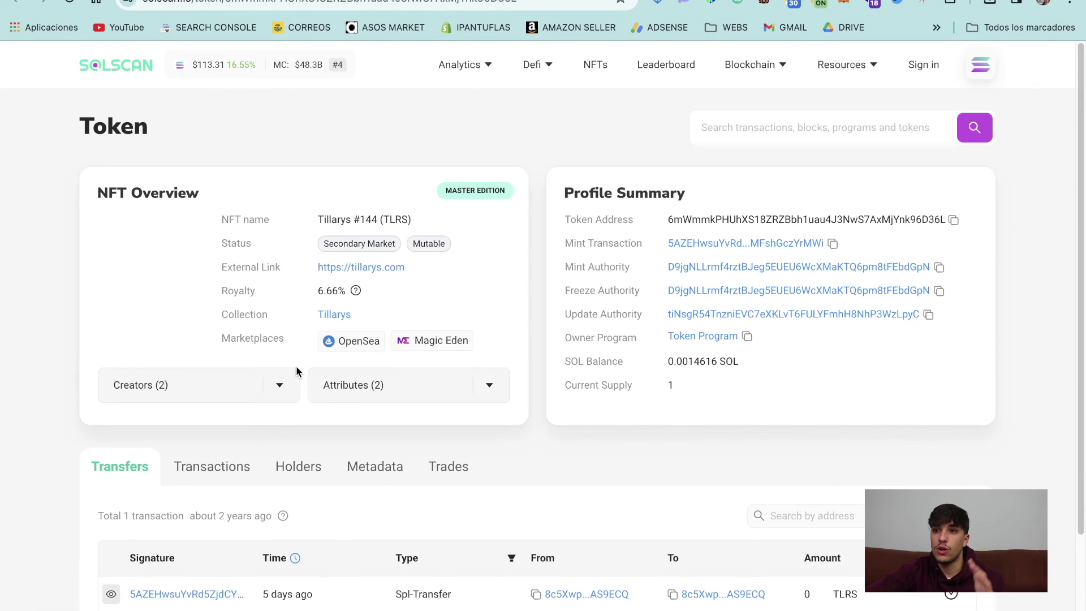
- Open Tillarys #144's first creator account on Solscan and copy its address
{"action": "mouse_move", "coordinate": [159, 258]}
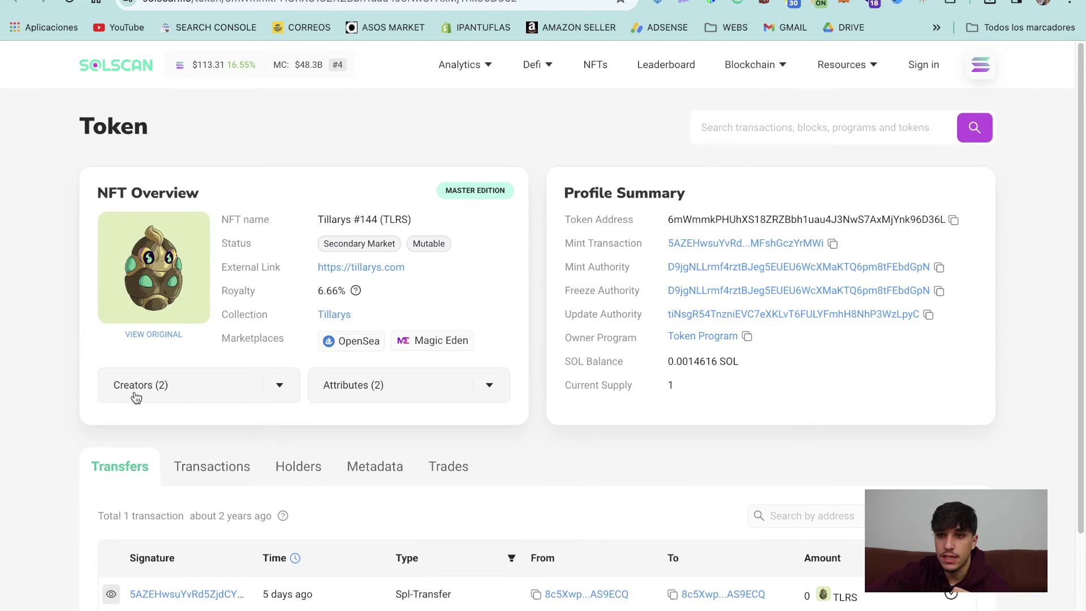
{"action": "left_click", "coordinate": [268, 396]}
{"action": "scroll", "coordinate": [256, 361], "scroll_direction": "down", "scroll_amount": 1}
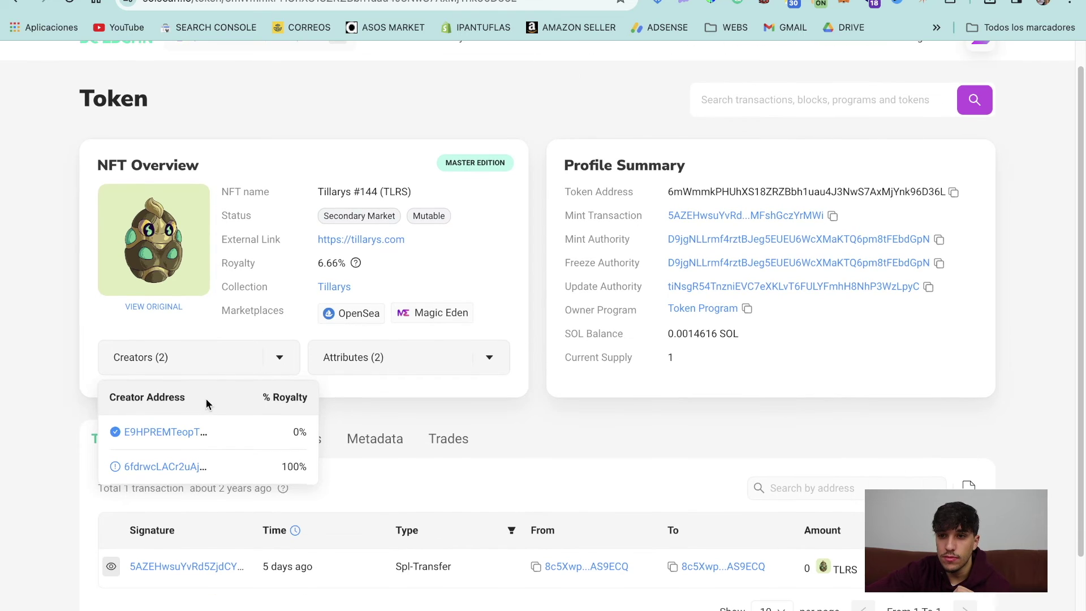
{"action": "left_click", "coordinate": [148, 435]}
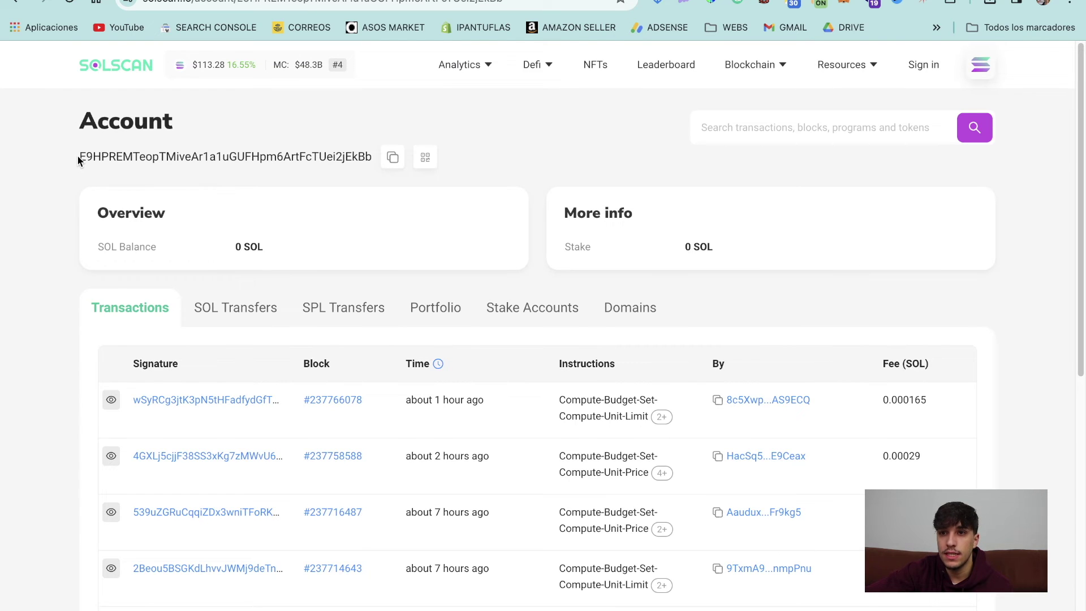
{"action": "left_click_drag", "start_coordinate": [77, 157], "coordinate": [361, 154]}
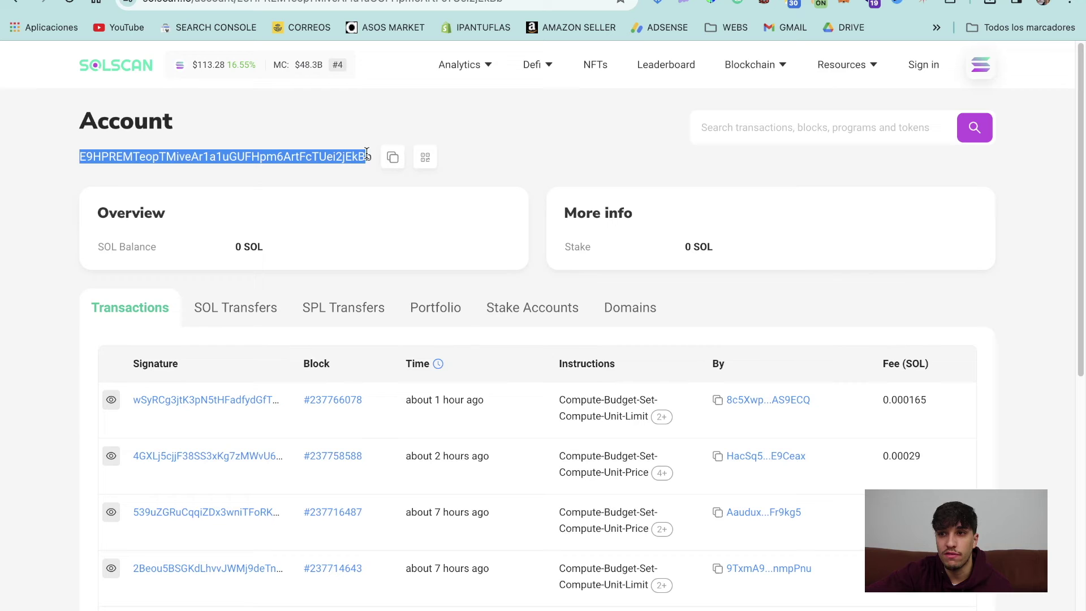
{"action": "left_click", "coordinate": [368, 154]}
{"action": "left_click", "coordinate": [390, 157]}
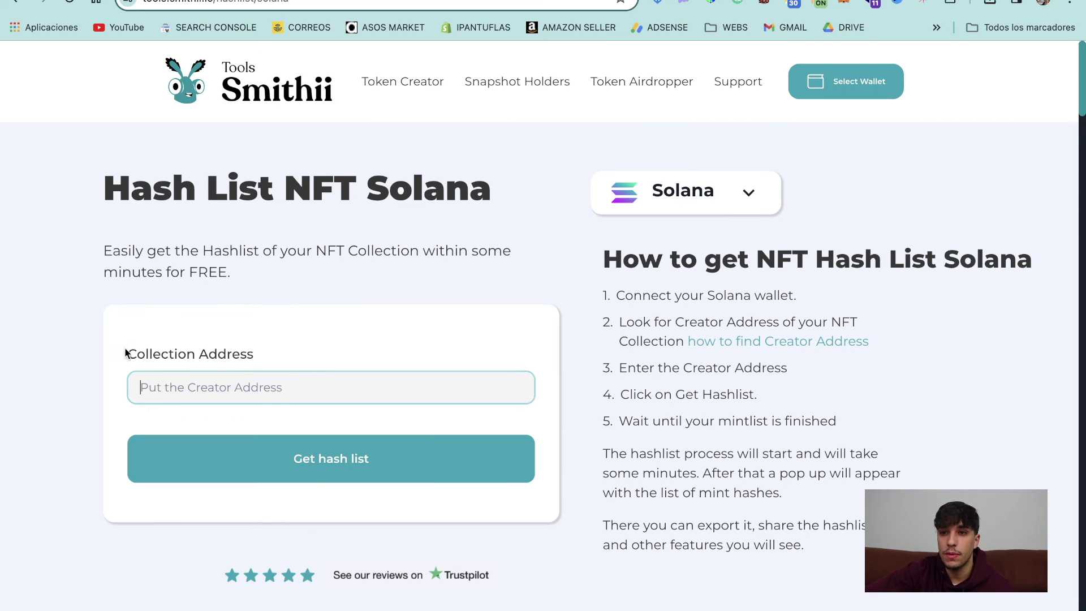
- Paste the creator address into Collection Address, get the hash list, and open hash_list (1).json
{"action": "left_click_drag", "start_coordinate": [125, 353], "coordinate": [349, 351]}
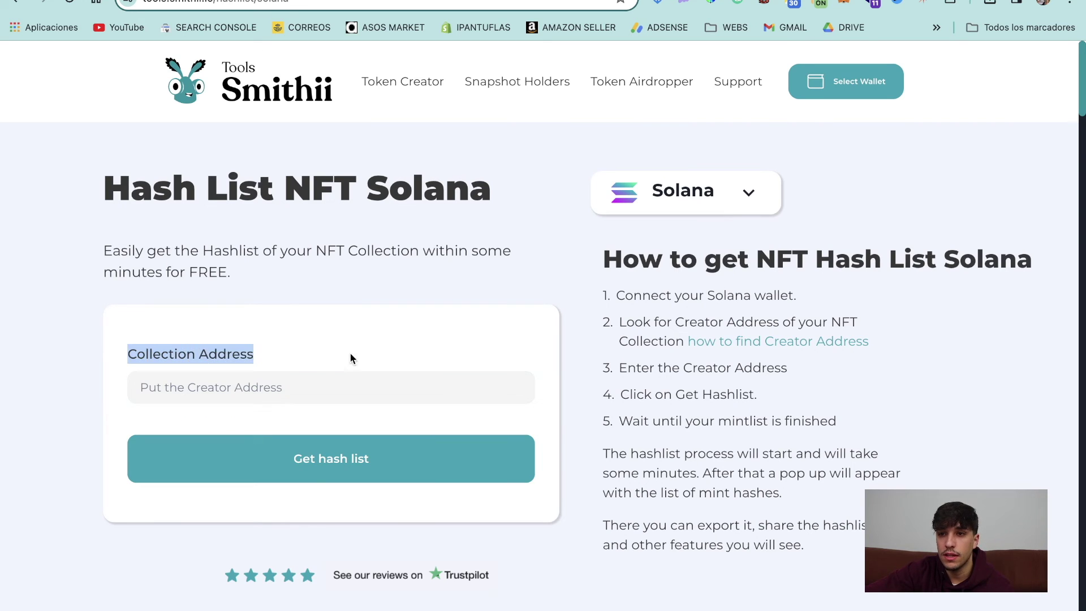
{"action": "left_click", "coordinate": [326, 378]}
{"action": "key", "text": "ctrl+v"}
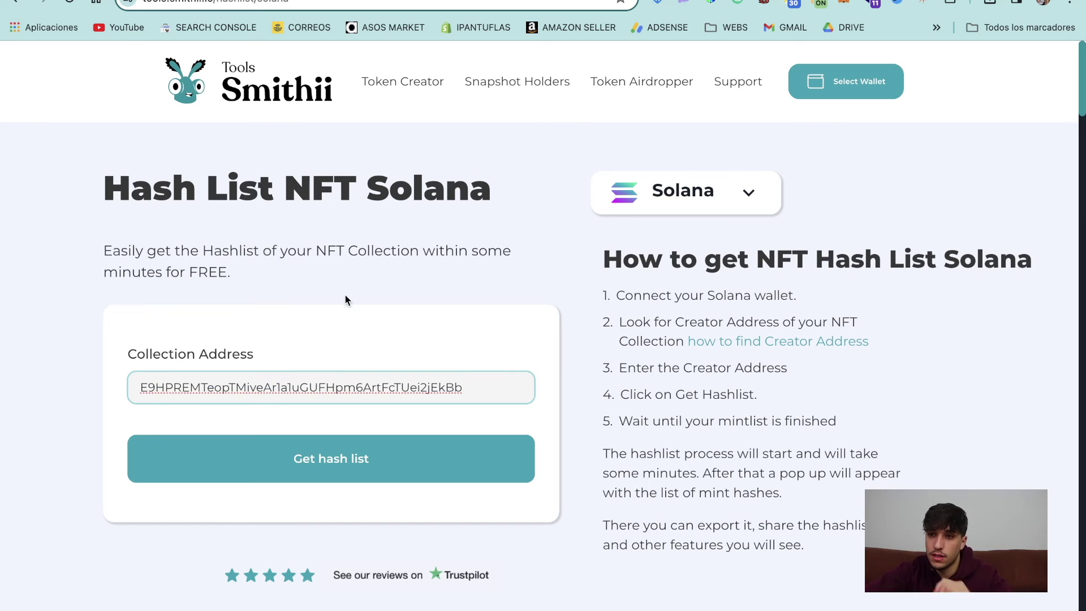
{"action": "left_click", "coordinate": [379, 456]}
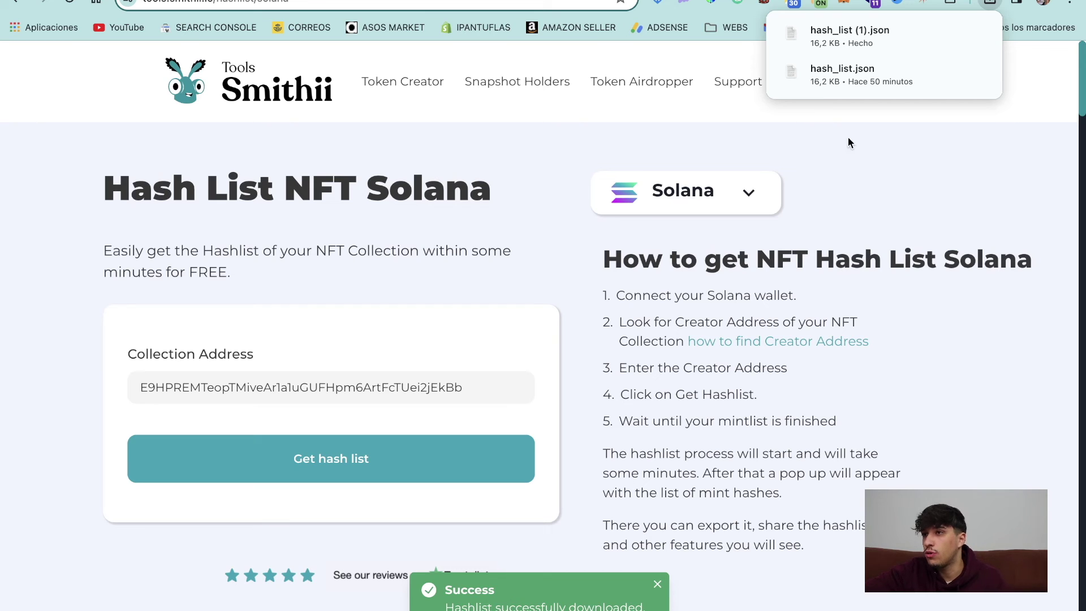
{"action": "left_click", "coordinate": [833, 37]}
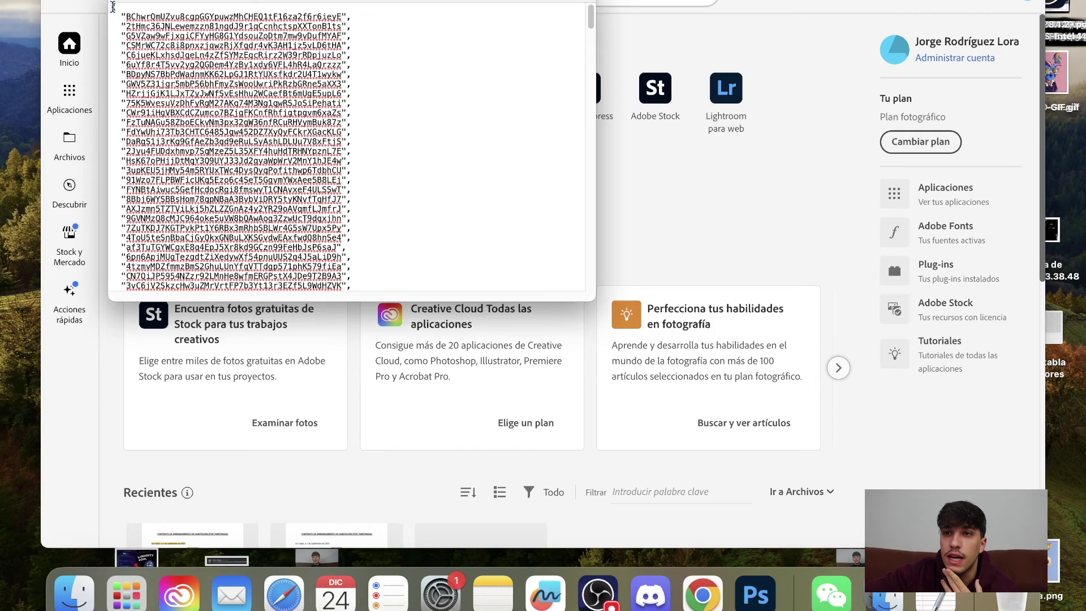
- Copy all the hashes from hash_list (1).json and switch back to the browser
{"action": "left_click_drag", "start_coordinate": [114, 6], "coordinate": [478, 456]}
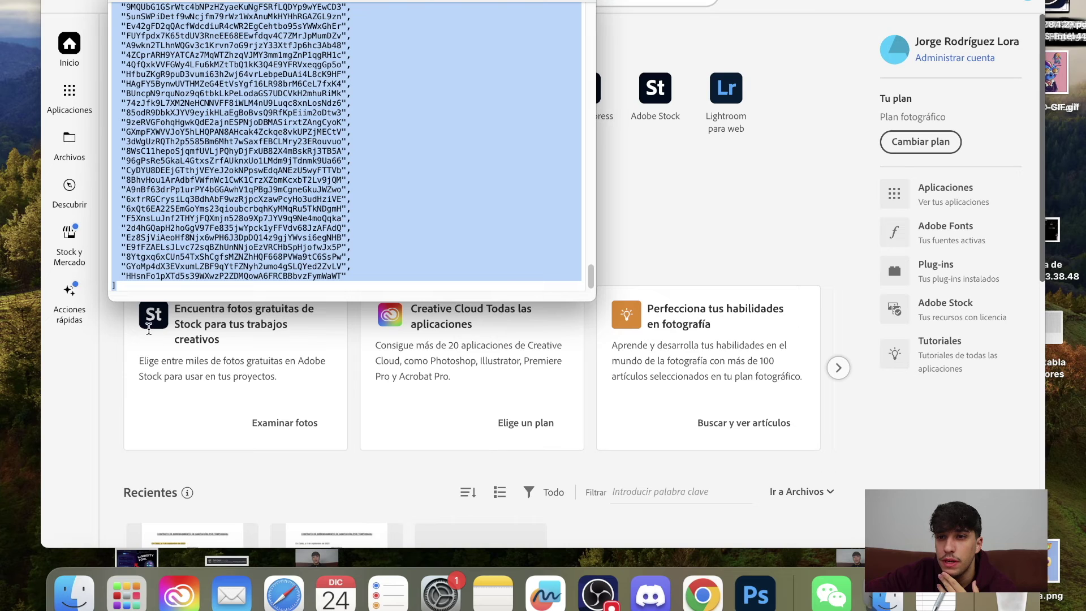
{"action": "left_click", "coordinate": [703, 594]}
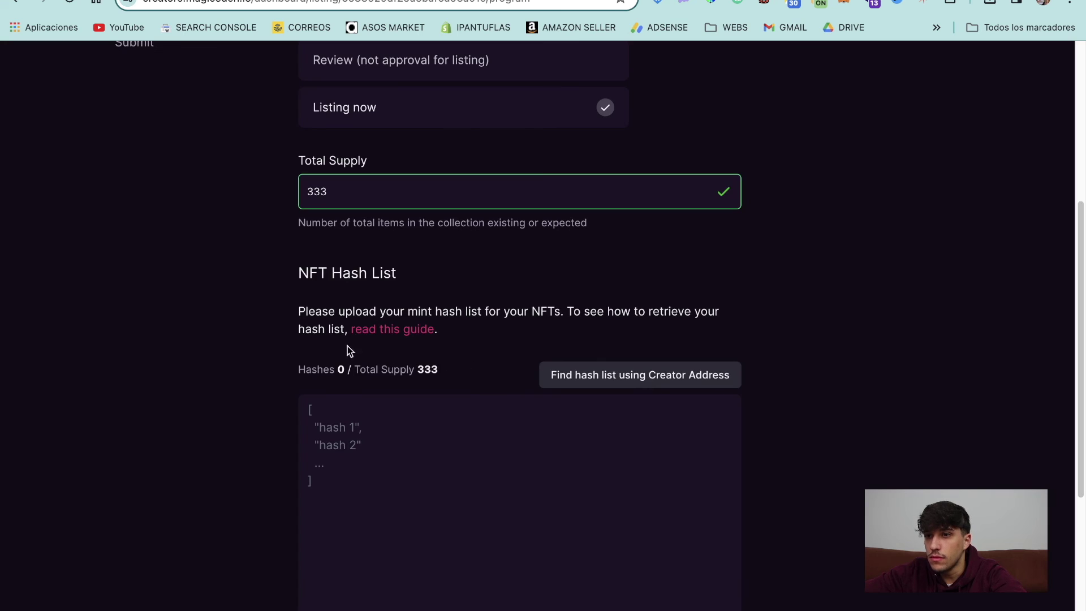
- Paste the hashes into the NFT Hash List so Hashes reads 333 matching the supply
{"action": "left_click", "coordinate": [319, 412]}
{"action": "key", "text": "super+v"}
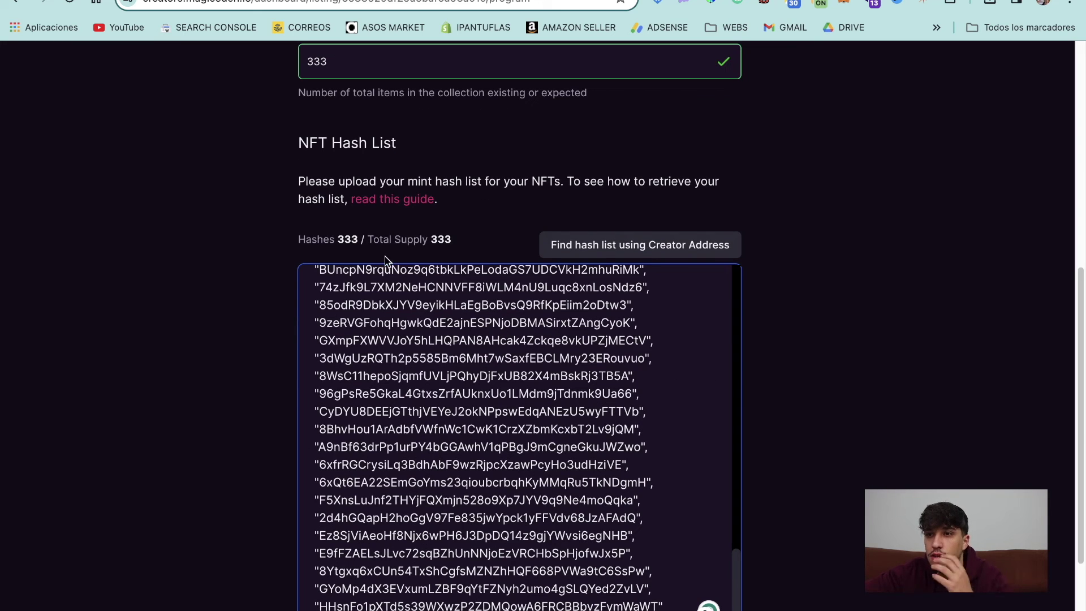
{"action": "left_click_drag", "start_coordinate": [300, 243], "coordinate": [354, 237]}
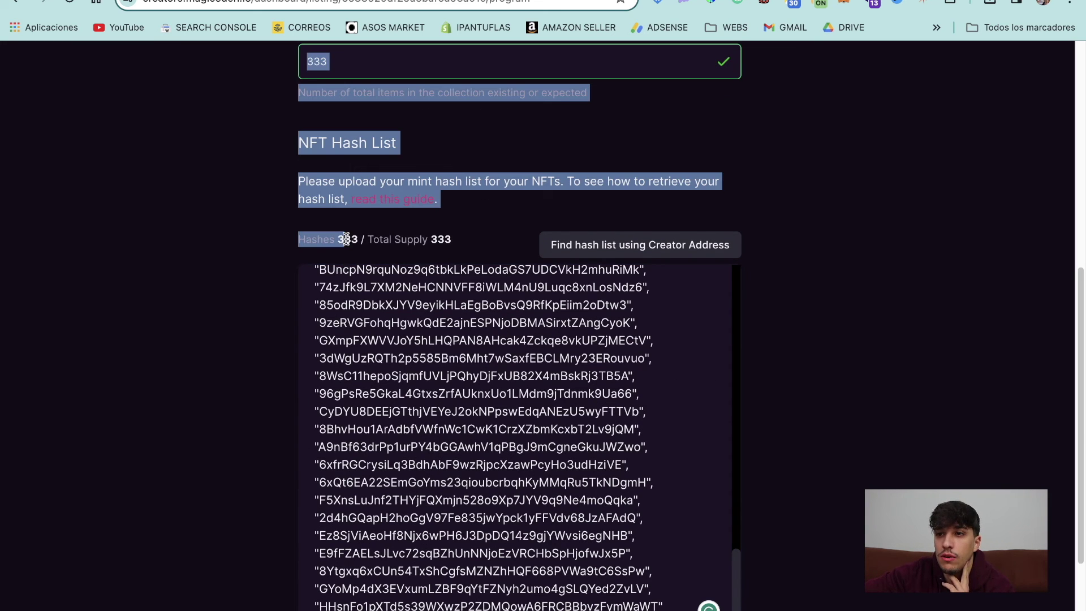
{"action": "left_click", "coordinate": [351, 237]}
{"action": "double_click", "coordinate": [441, 240]}
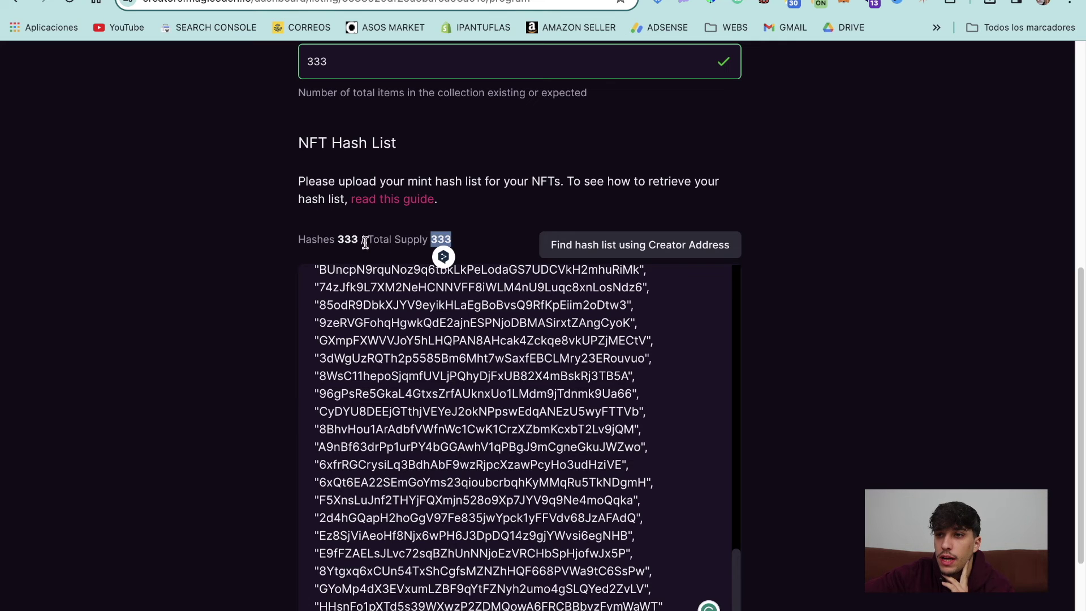
{"action": "left_click", "coordinate": [360, 240]}
{"action": "scroll", "coordinate": [350, 350], "scroll_direction": "down", "scroll_amount": 3}
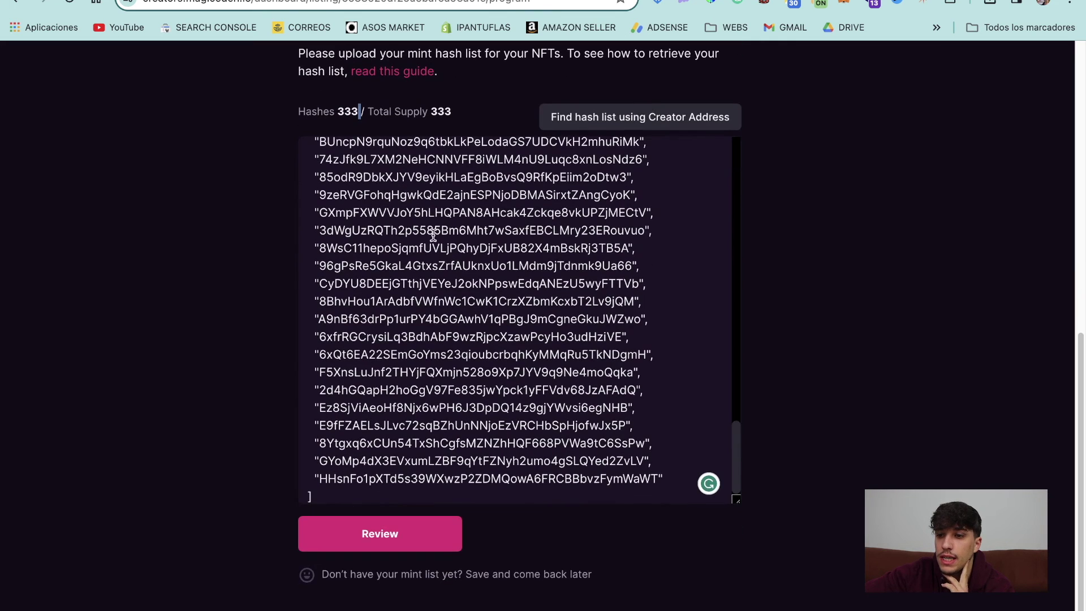
- Check the Review & Submit summary and submit the Test listing application
{"action": "left_click", "coordinate": [360, 544]}
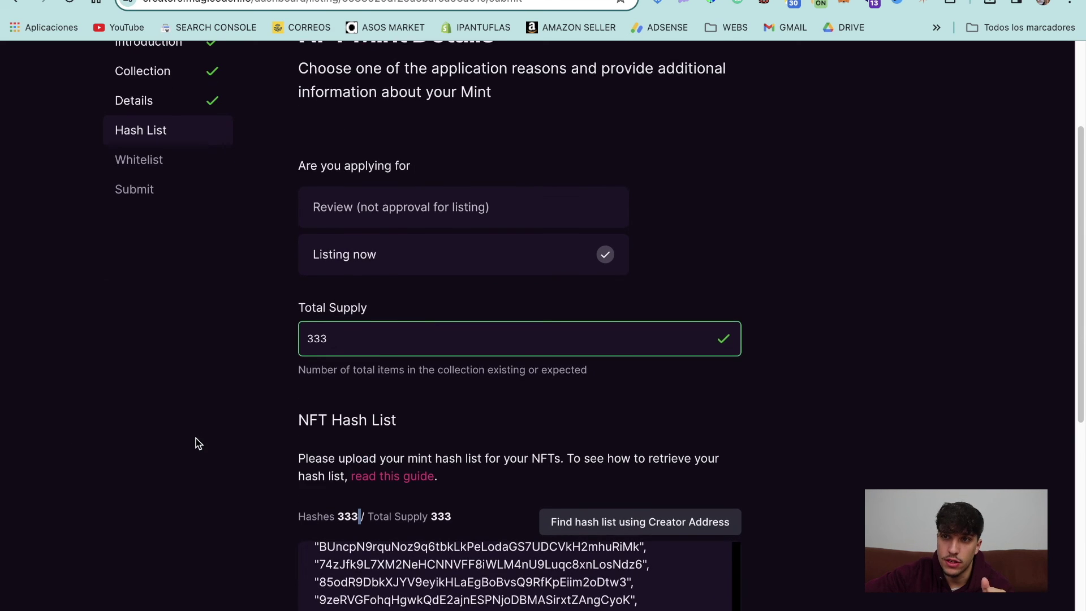
{"action": "scroll", "coordinate": [537, 439], "scroll_direction": "down", "scroll_amount": 5}
{"action": "scroll", "coordinate": [536, 440], "scroll_direction": "down", "scroll_amount": 3}
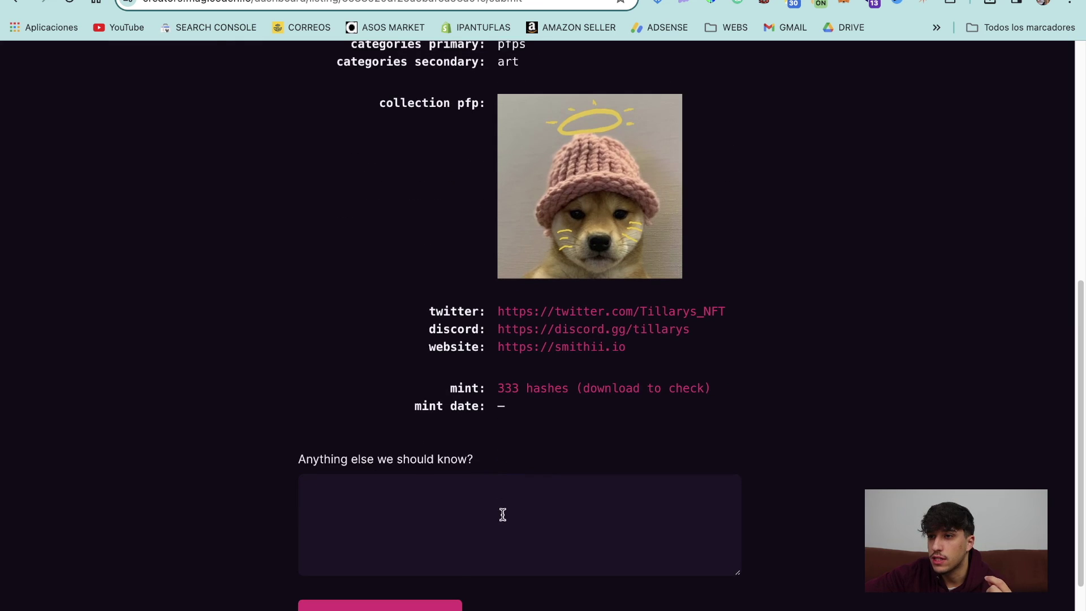
{"action": "scroll", "coordinate": [502, 514], "scroll_direction": "up", "scroll_amount": 13}
{"action": "scroll", "coordinate": [536, 356], "scroll_direction": "down", "scroll_amount": 6}
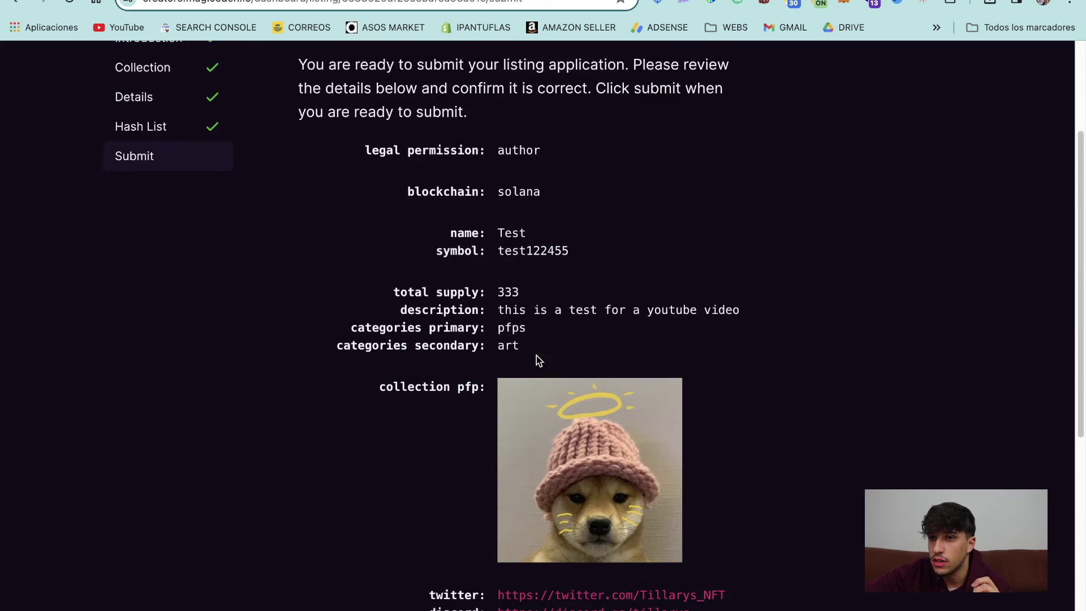
{"action": "scroll", "coordinate": [570, 521], "scroll_direction": "up", "scroll_amount": 3}
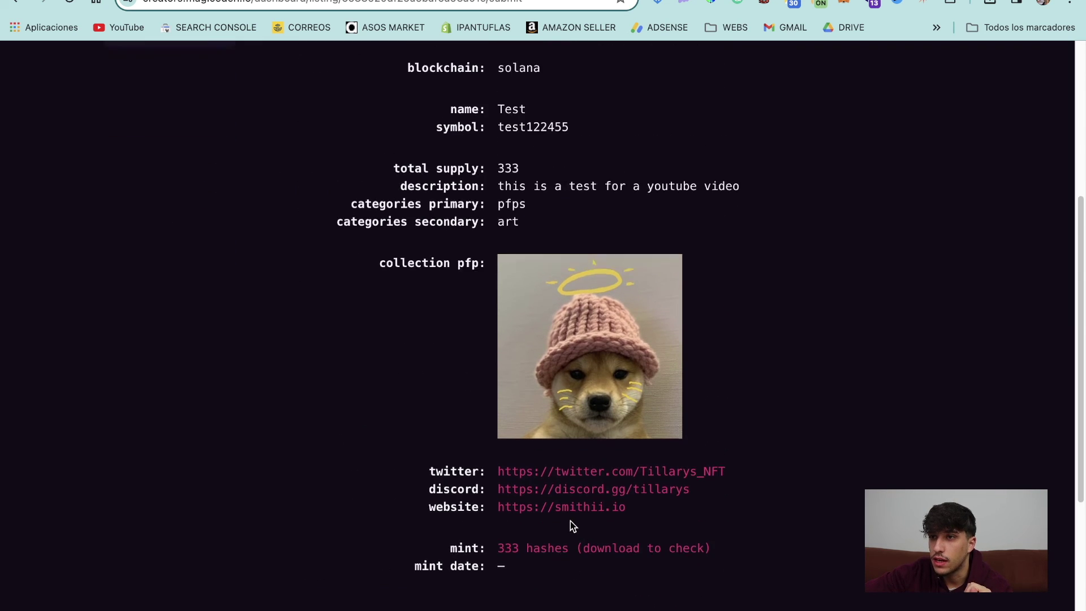
{"action": "left_click_drag", "start_coordinate": [536, 361], "coordinate": [497, 193]}
{"action": "left_click", "coordinate": [377, 287]}
{"action": "scroll", "coordinate": [504, 368], "scroll_direction": "down", "scroll_amount": 6}
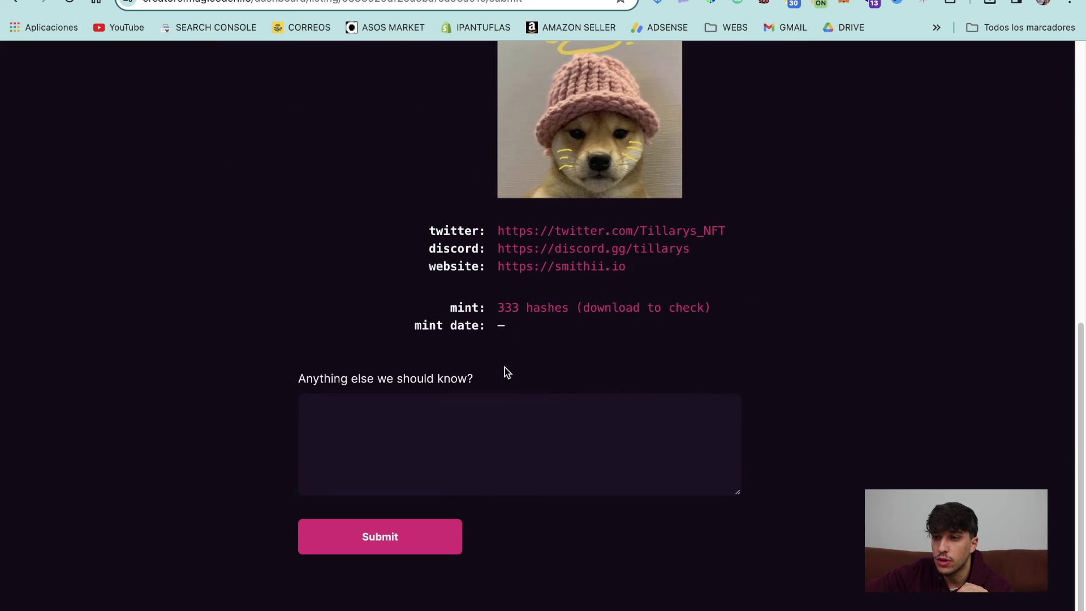
{"action": "left_click", "coordinate": [327, 473]}
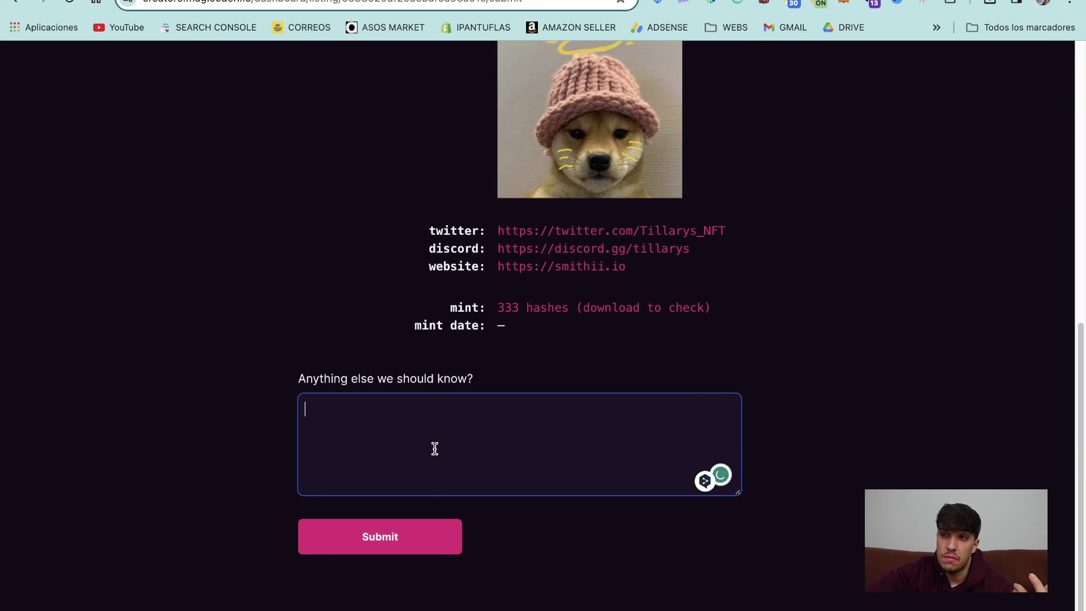
{"action": "scroll", "coordinate": [413, 332], "scroll_direction": "up", "scroll_amount": 10}
{"action": "scroll", "coordinate": [413, 333], "scroll_direction": "down", "scroll_amount": 10}
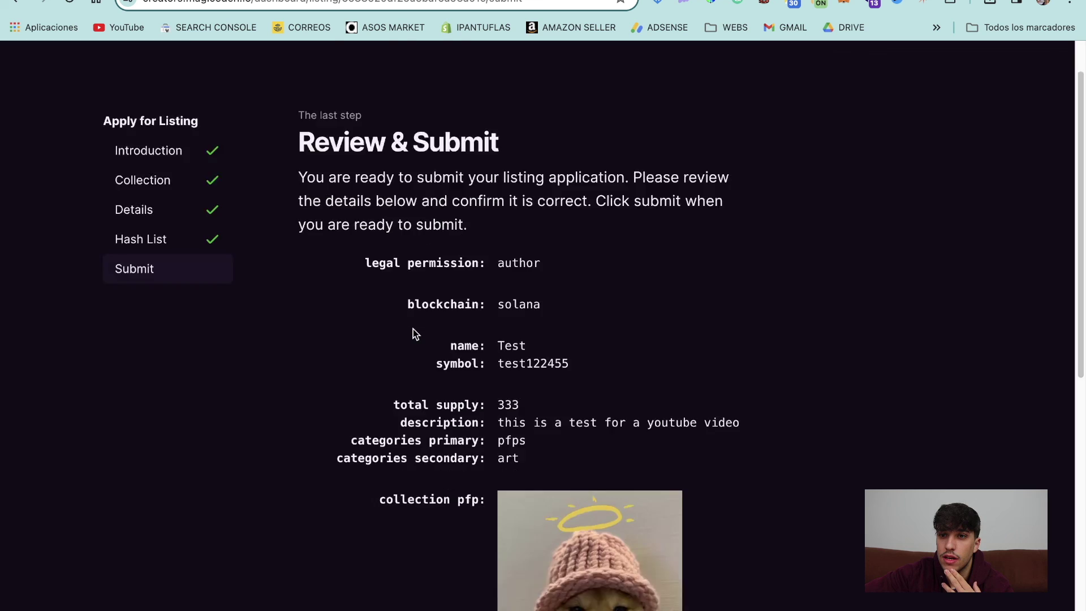
{"action": "left_click", "coordinate": [378, 541]}
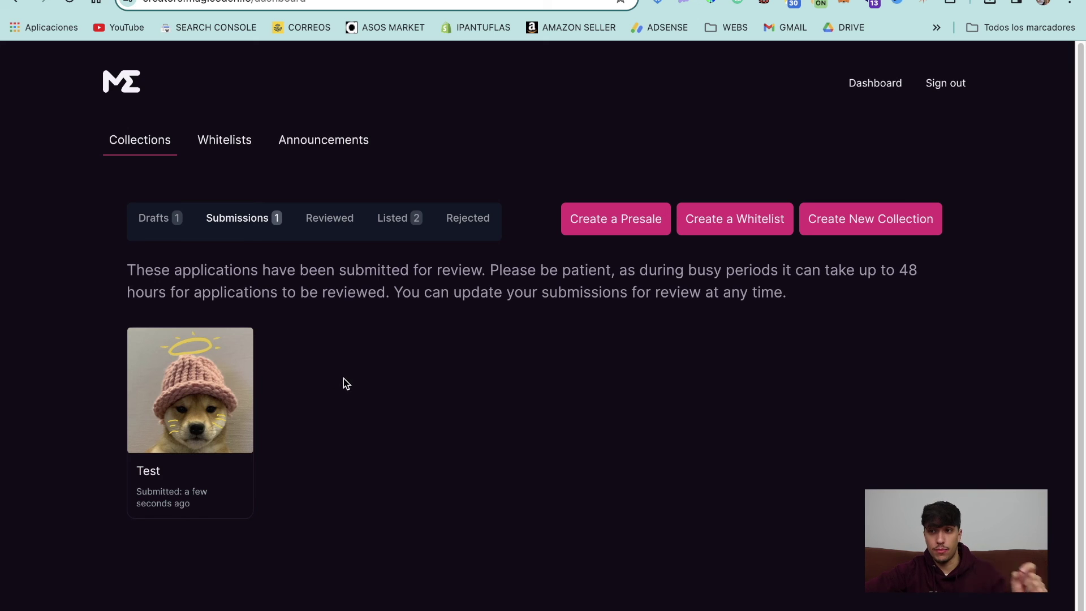
- Browse the Reviewed, Rejected and Listed tabs, ending on Submissions with the Test application
{"action": "left_click", "coordinate": [333, 224]}
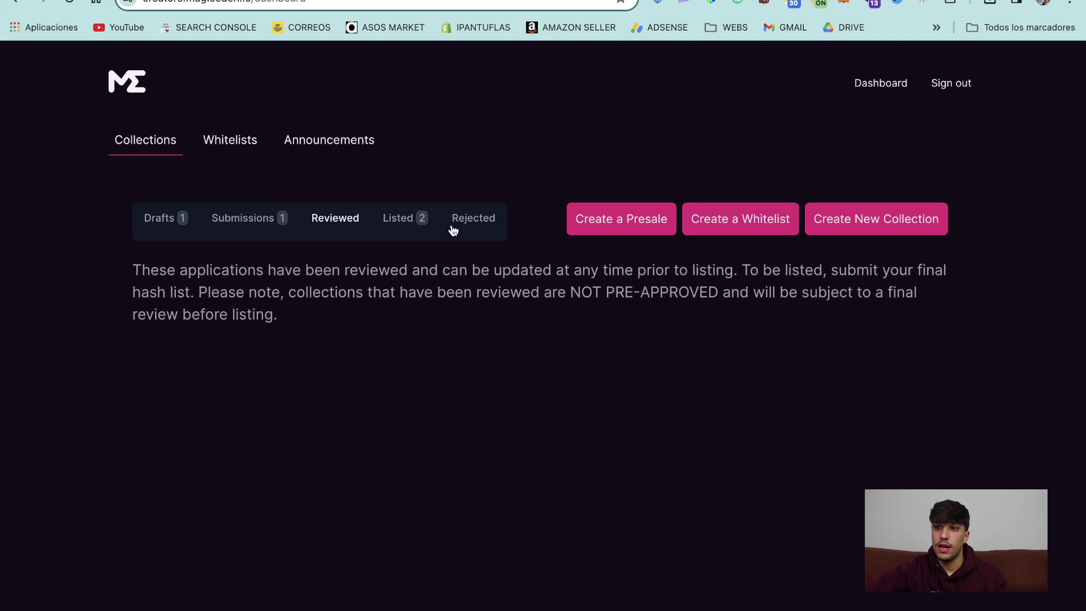
{"action": "left_click", "coordinate": [483, 220]}
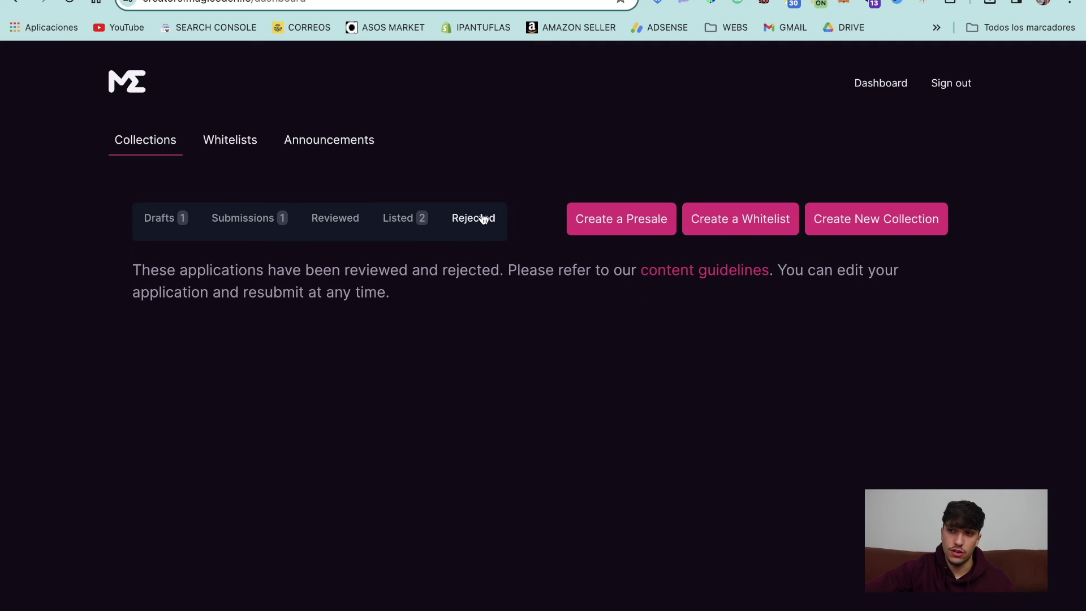
{"action": "left_click", "coordinate": [247, 221]}
{"action": "left_click", "coordinate": [350, 223]}
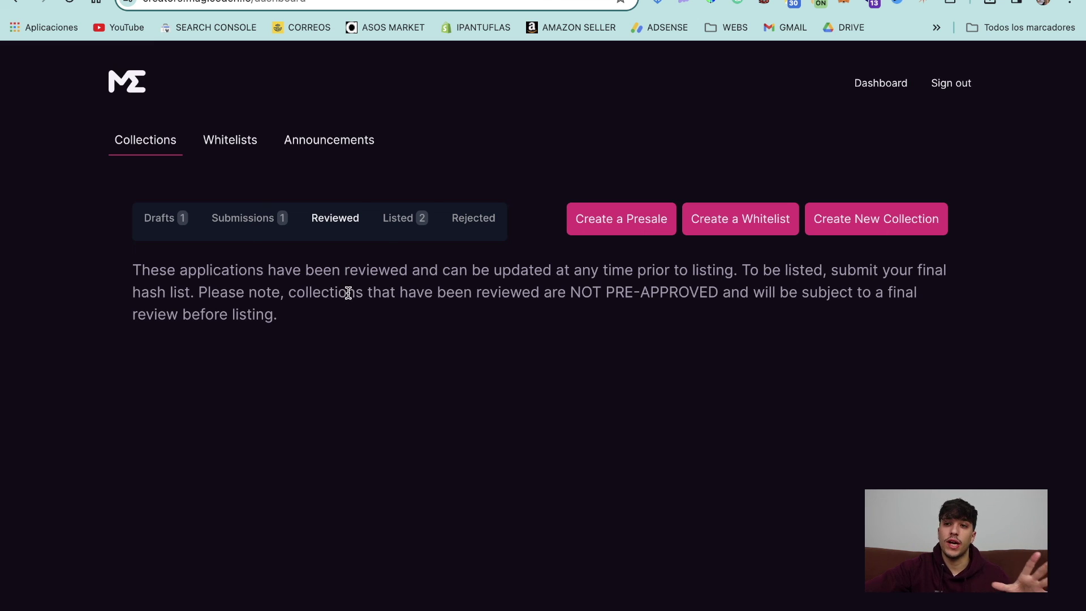
{"action": "left_click", "coordinate": [393, 220]}
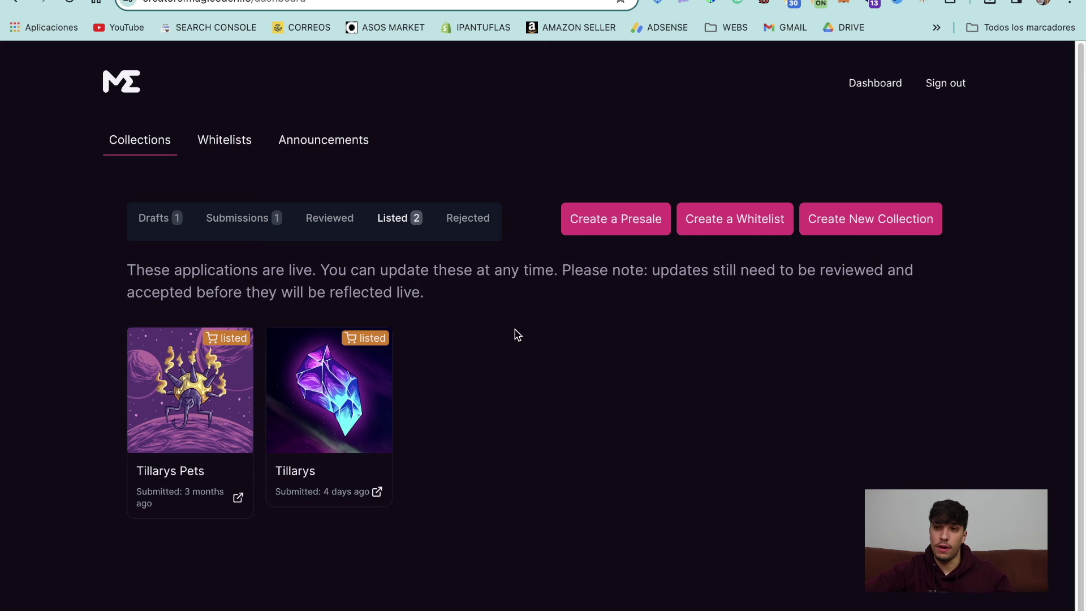
{"action": "left_click", "coordinate": [246, 224]}
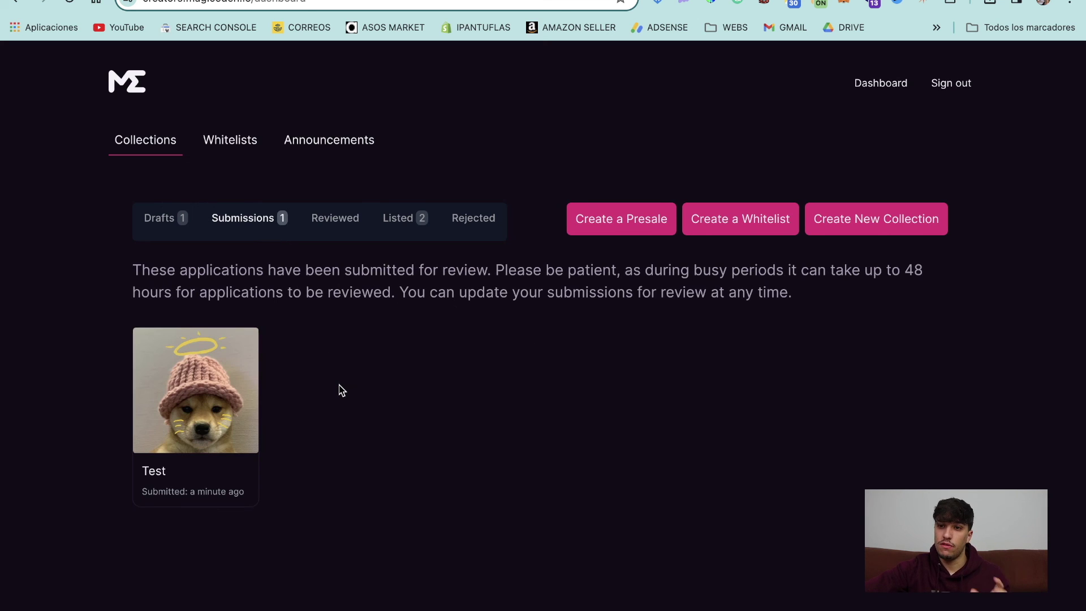